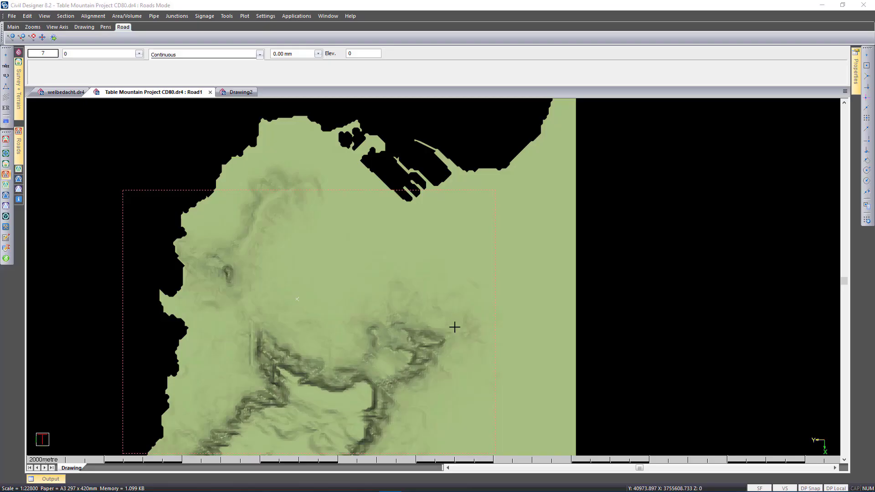
Step: Render the Table Mountain terrain in 3D, orbit and pan it, then level the horizon
right_click(438, 314)
left_click(442, 343)
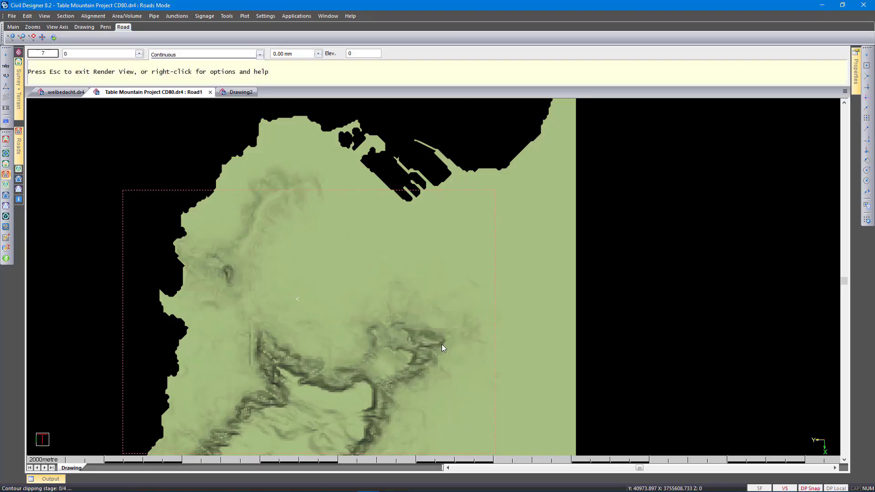
scroll(437, 292, "up", 3)
left_click_drag(547, 353, 86, 174)
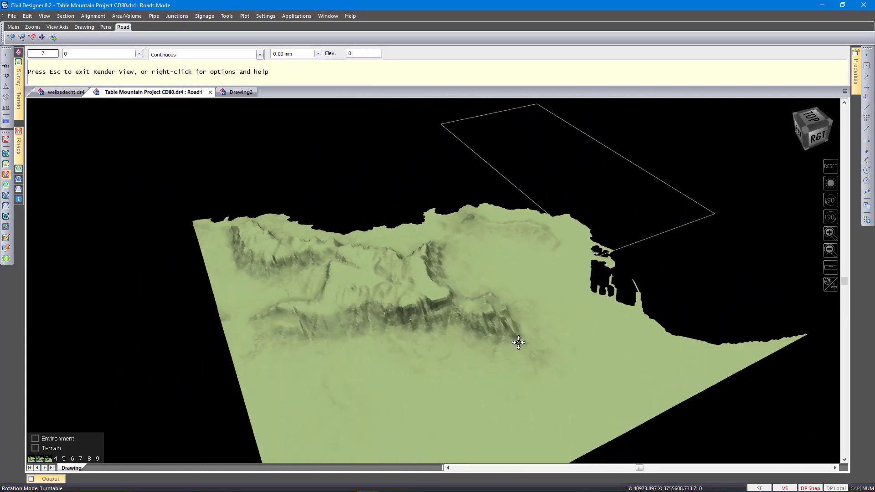
scroll(431, 277, "up", 3)
scroll(333, 285, "up", 2)
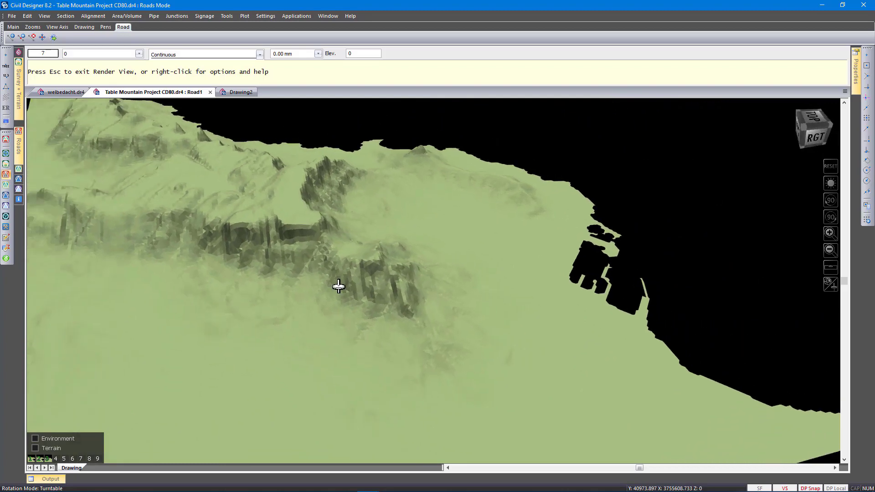
left_click_drag(333, 285, 91, 247)
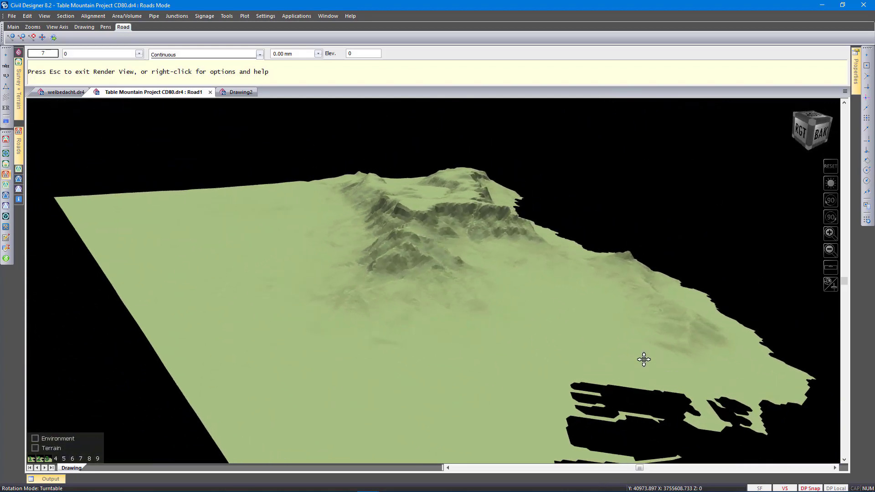
middle_click_drag(623, 367, 433, 281)
left_click_drag(377, 291, 359, 187)
middle_click_drag(360, 187, 449, 265)
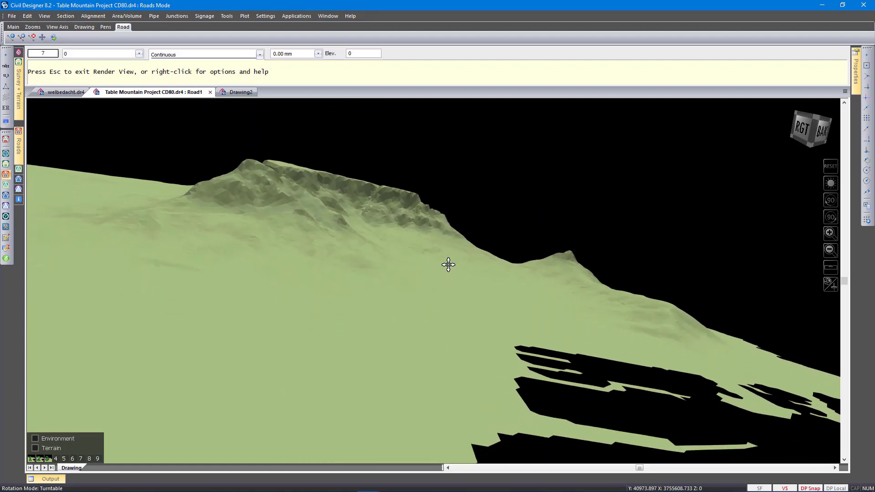
left_click(830, 267)
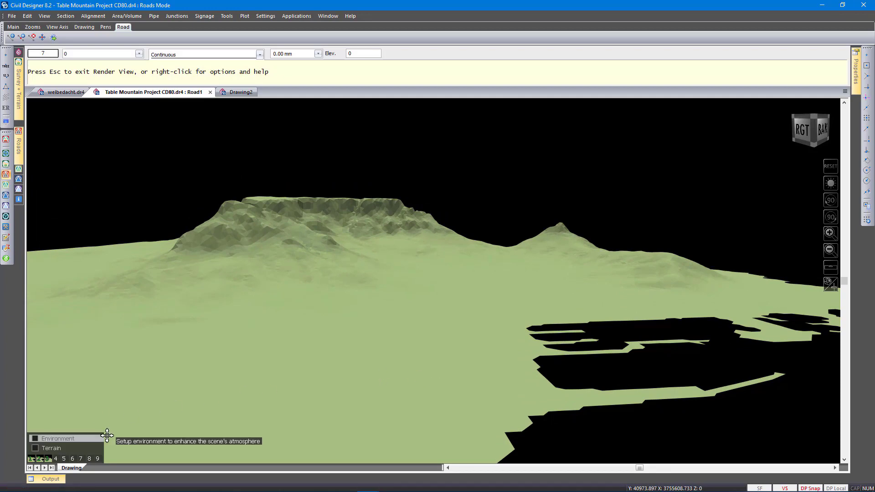
Step: Enable Terrain settings and set Terrain Mode to Natural Simulation
left_click(36, 448)
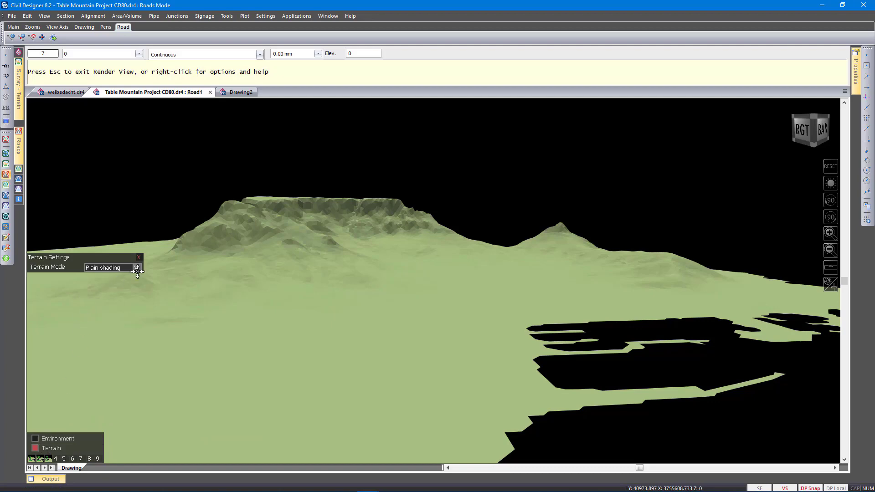
left_click(137, 268)
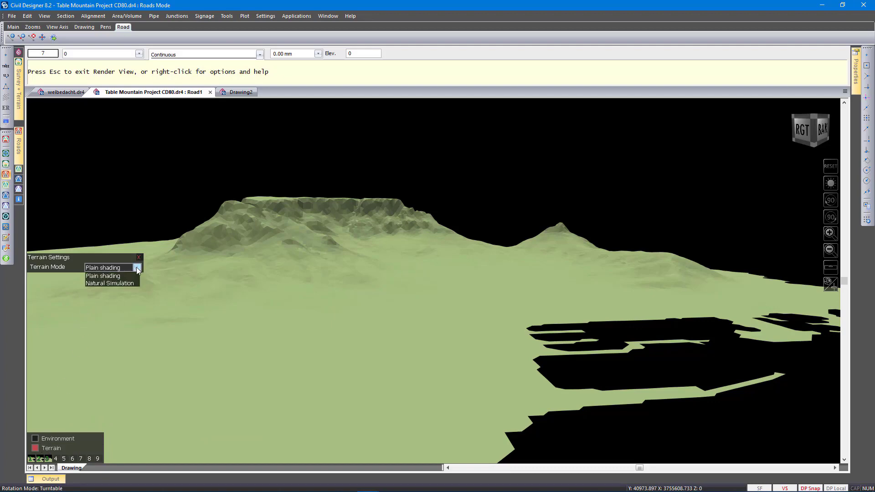
left_click(109, 283)
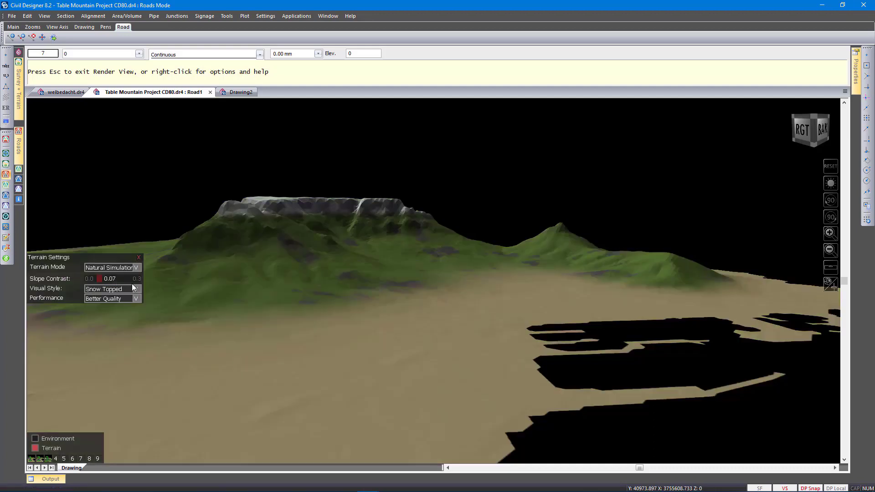
Step: Try Static Contours and Bumped Heightmap, then use Snow Topped with slope contrast 0.07
left_click(137, 289)
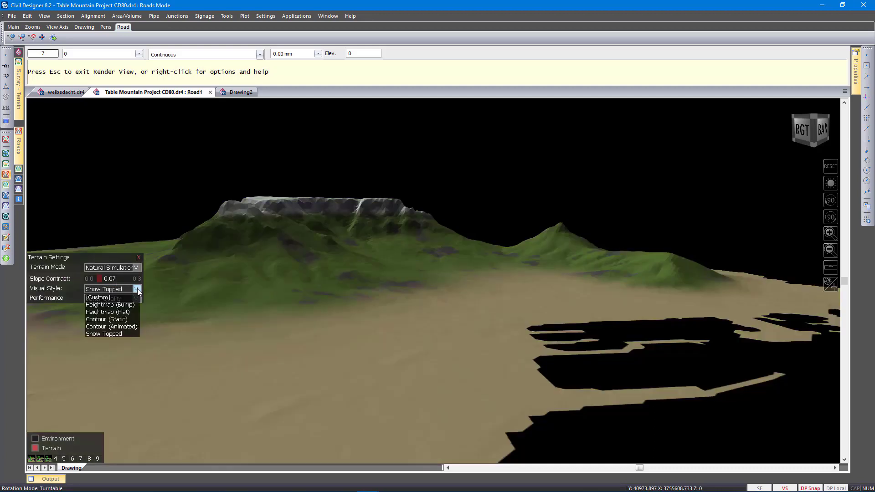
left_click(128, 320)
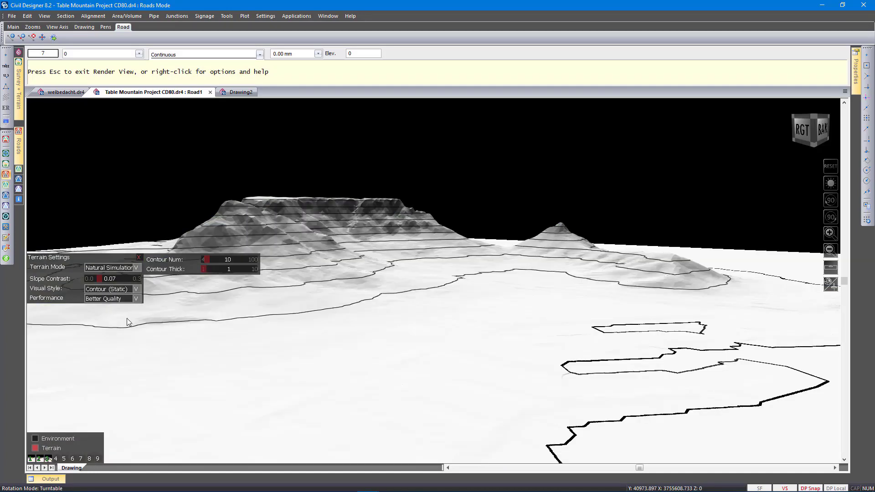
left_click(135, 289)
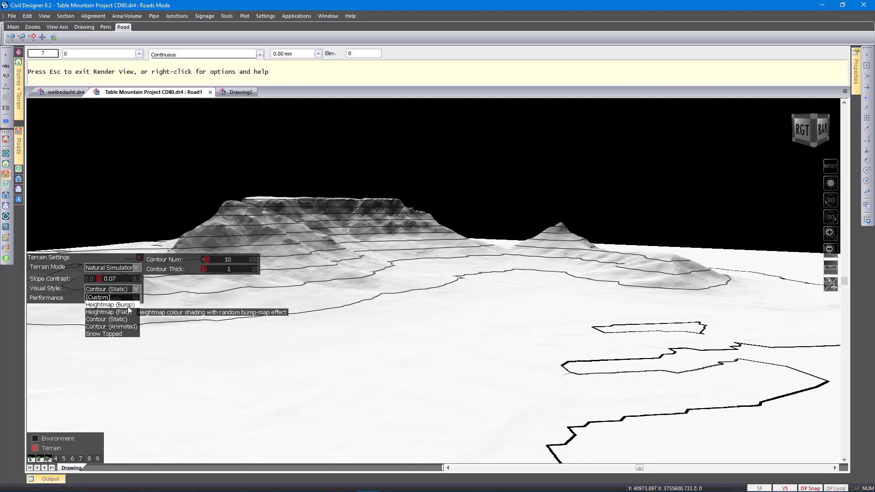
left_click(128, 307)
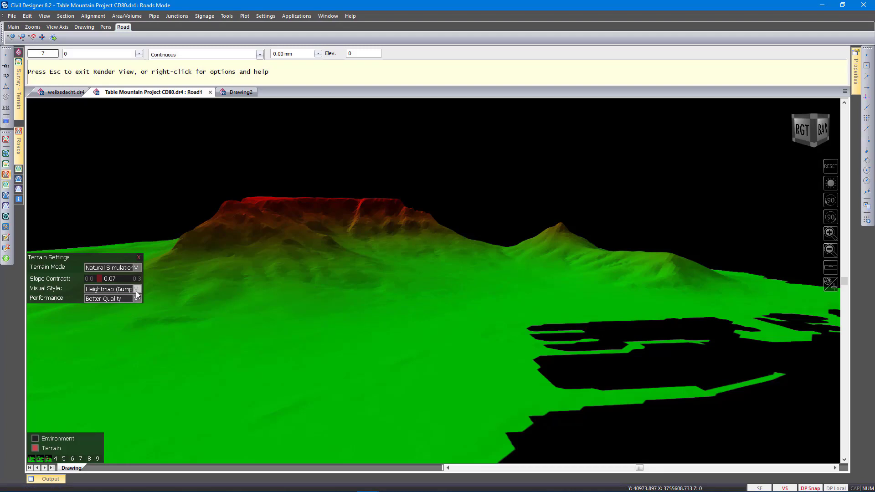
left_click(136, 289)
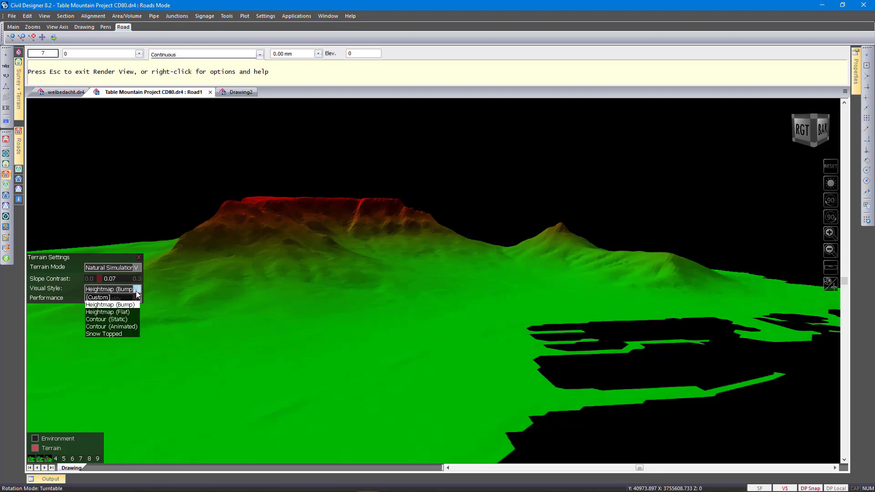
left_click(121, 335)
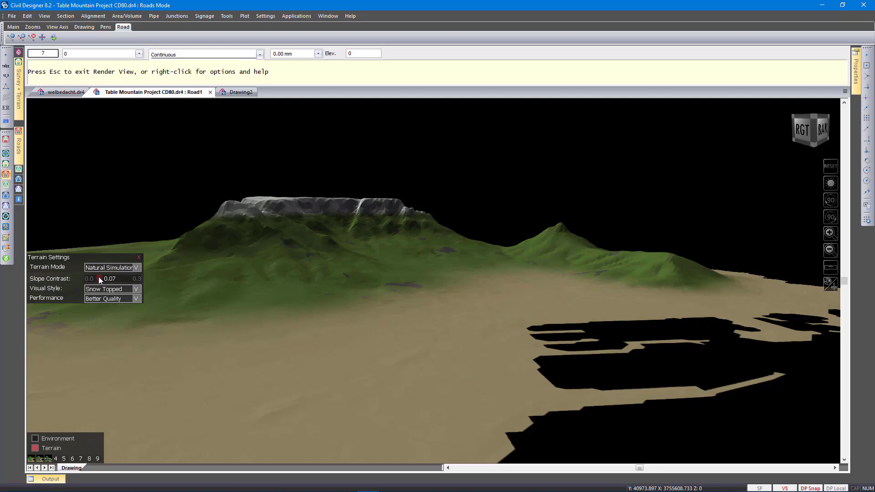
left_click_drag(98, 277, 96, 277)
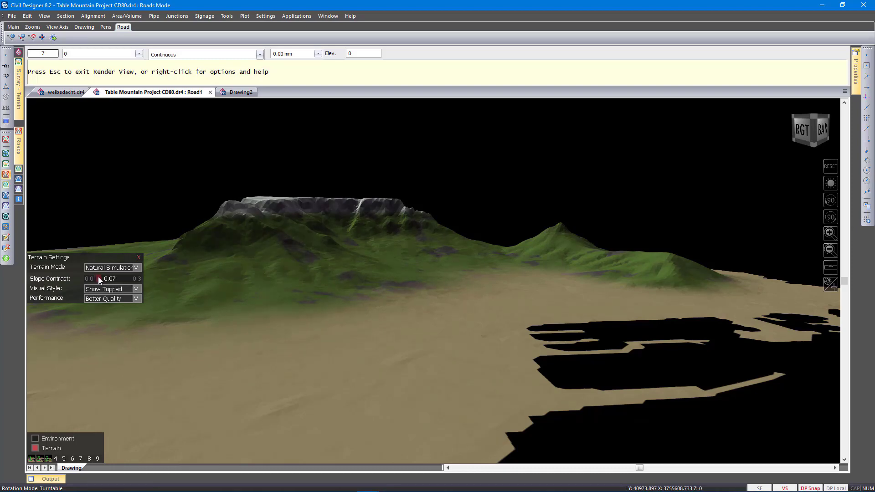
Step: Enable Environment Settings with the Dawn preset and a Rough Ocean ground plane
left_click(35, 439)
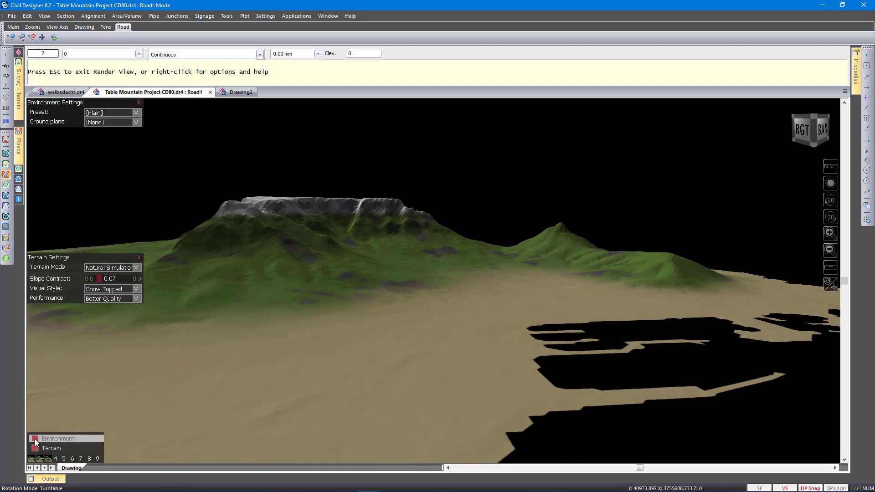
left_click(137, 113)
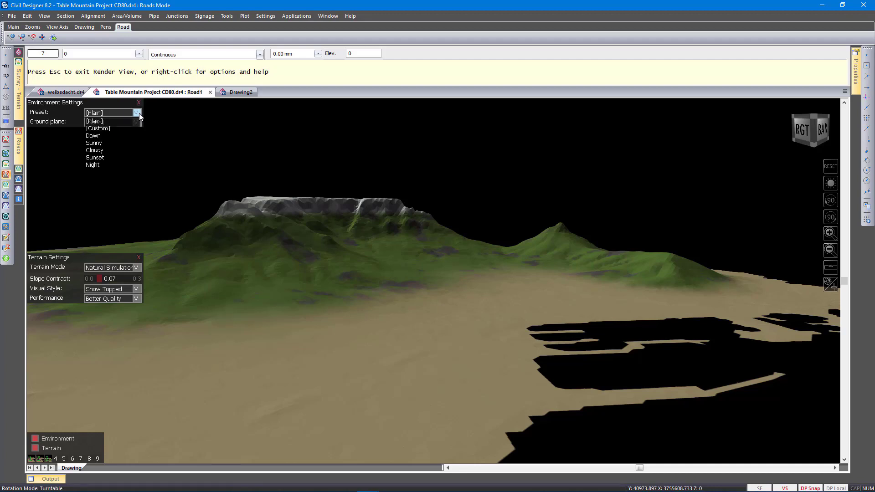
left_click(106, 136)
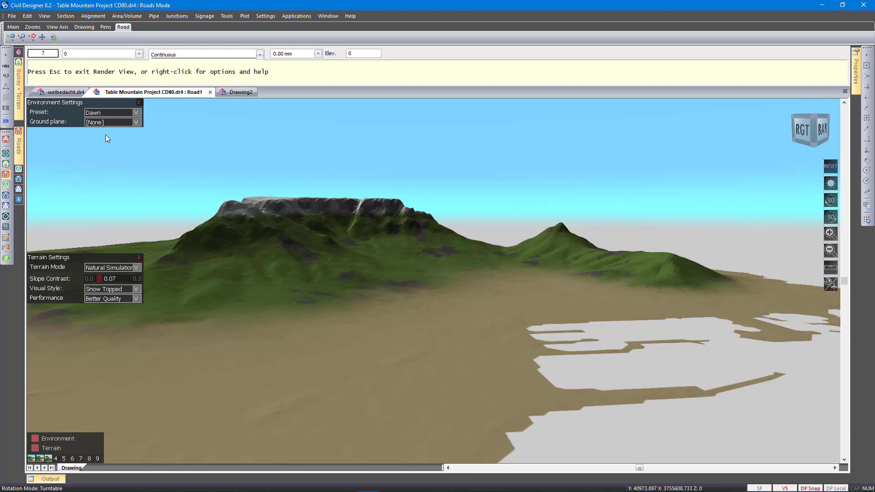
left_click(137, 123)
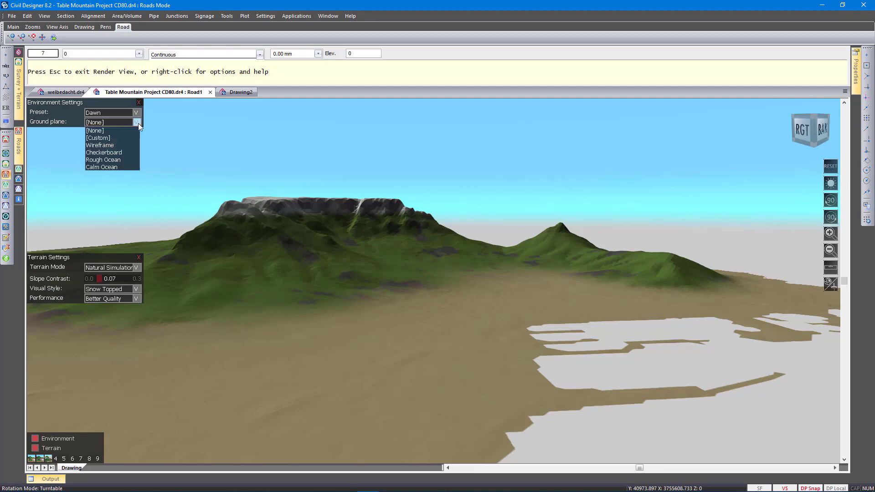
left_click(125, 153)
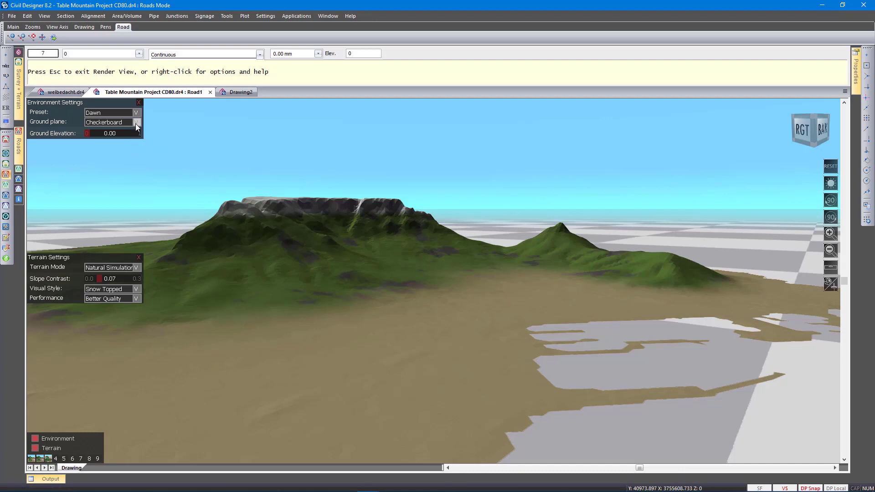
left_click(136, 123)
left_click(122, 159)
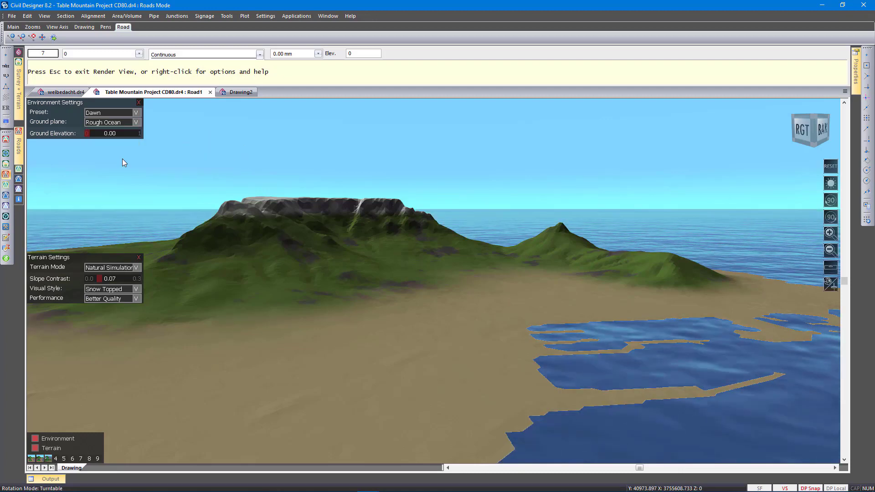
Step: Try the Sunny, Cloudy and Sunset environment presets
left_click(137, 112)
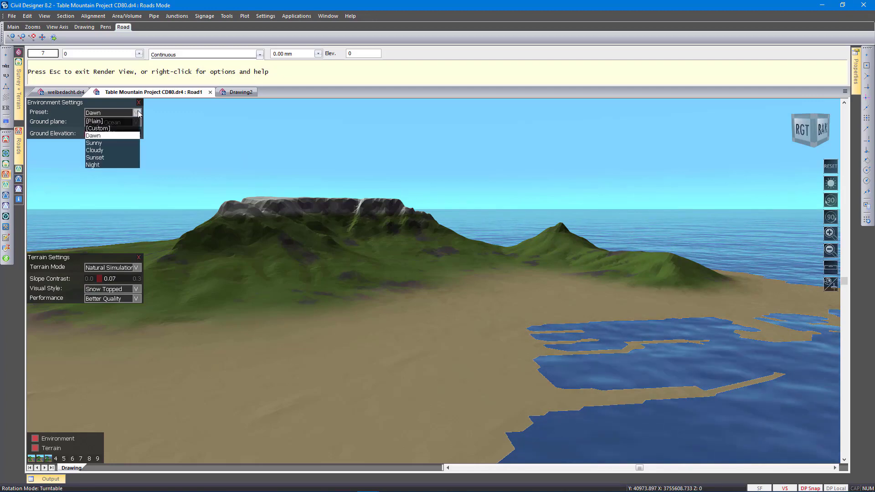
left_click(111, 144)
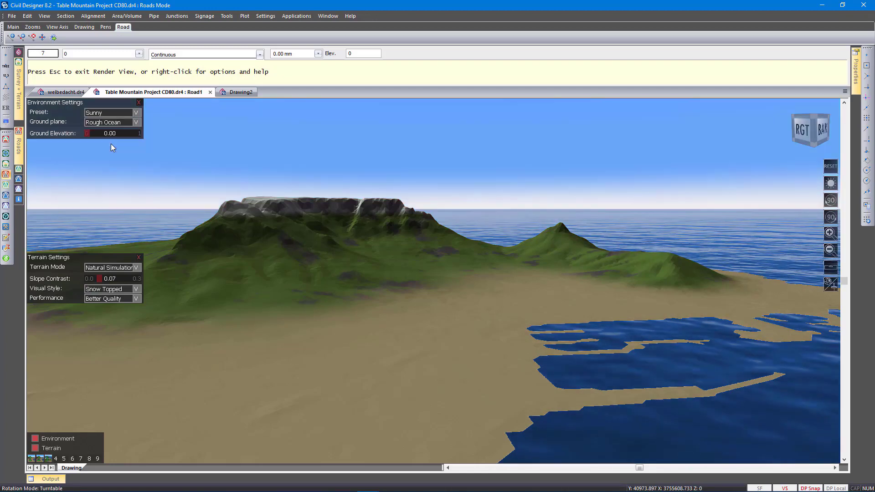
left_click(136, 113)
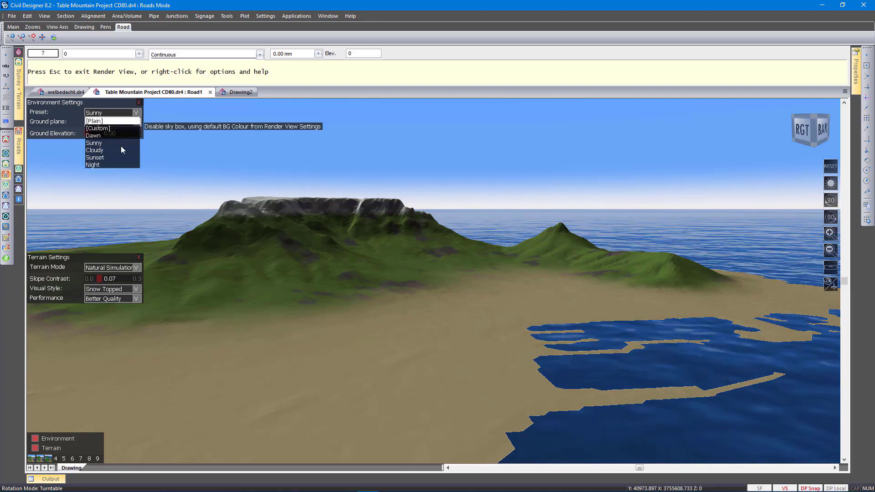
left_click(116, 151)
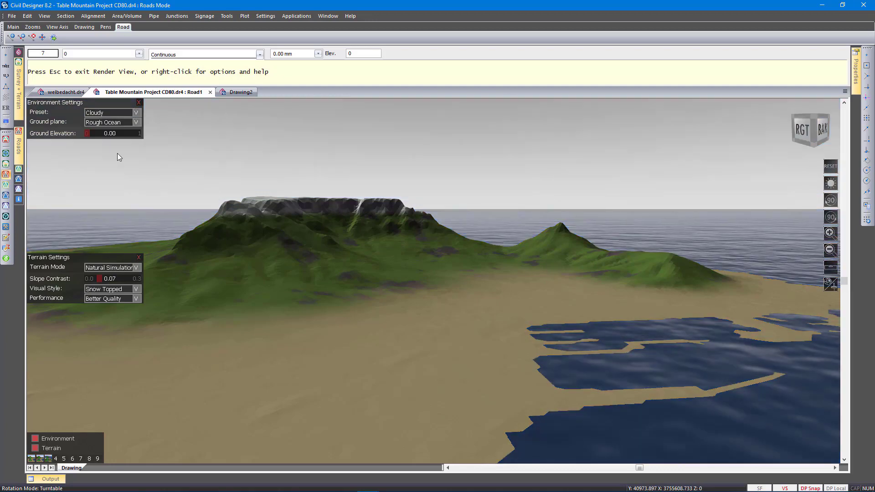
left_click(137, 112)
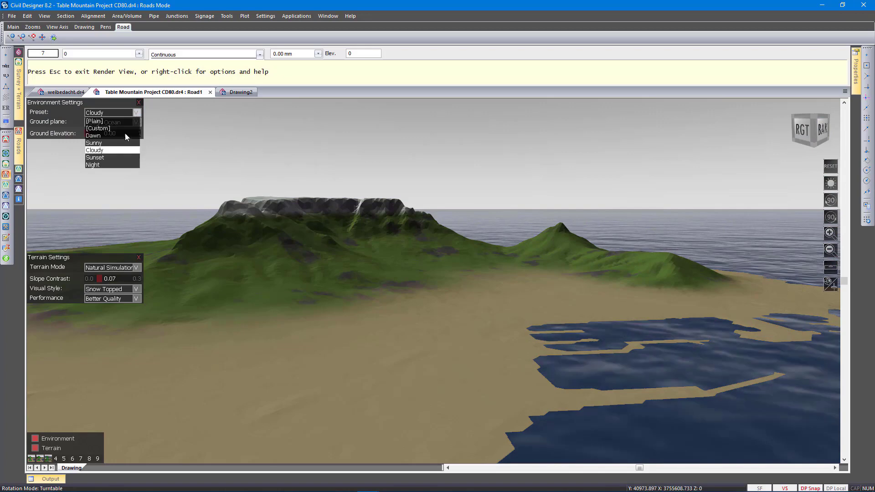
left_click(114, 158)
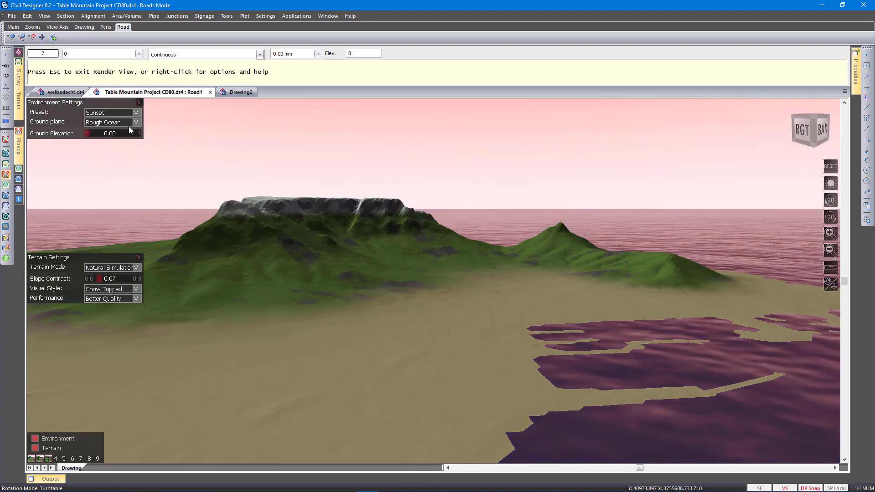
Step: Switch the environment preset to Night, then back to Sunny
left_click(136, 114)
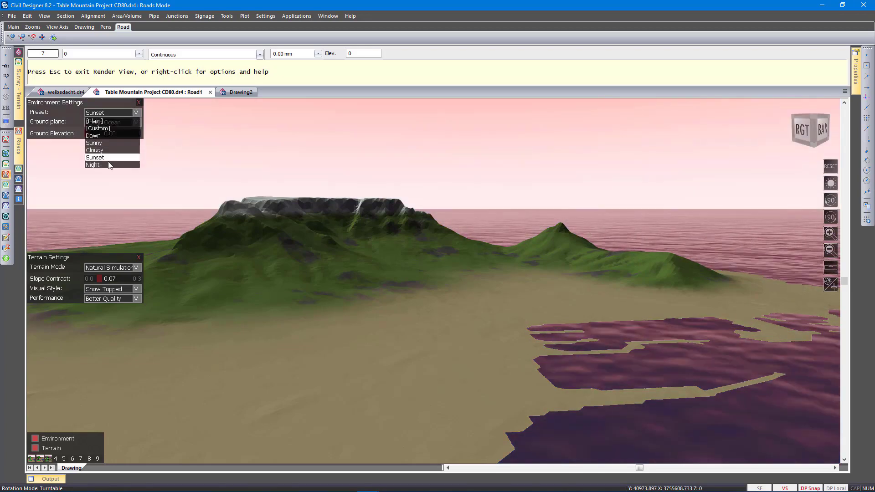
left_click(107, 165)
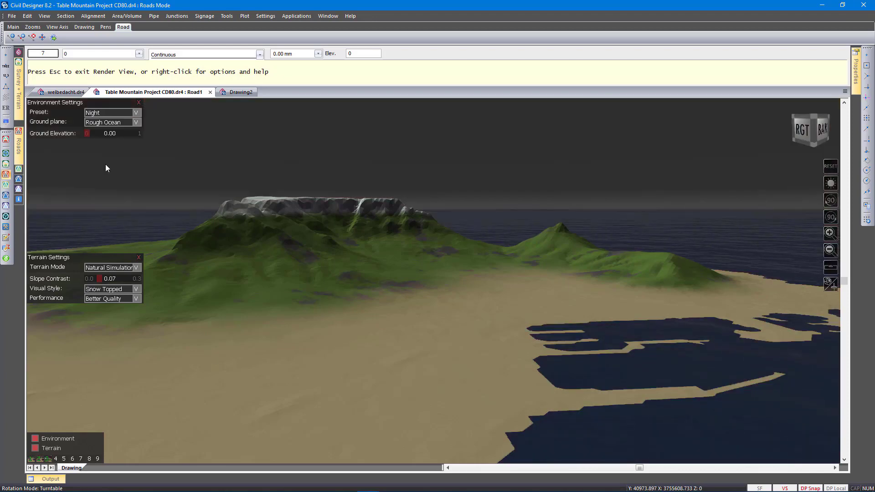
left_click(136, 113)
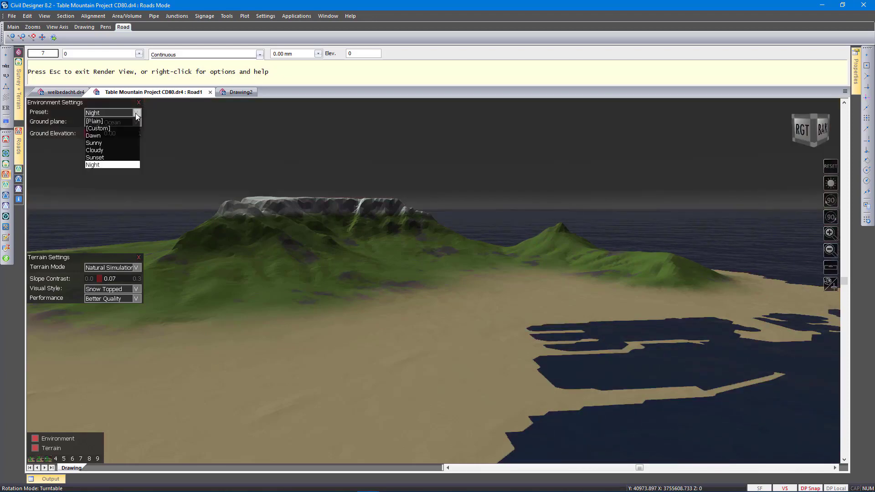
left_click(105, 143)
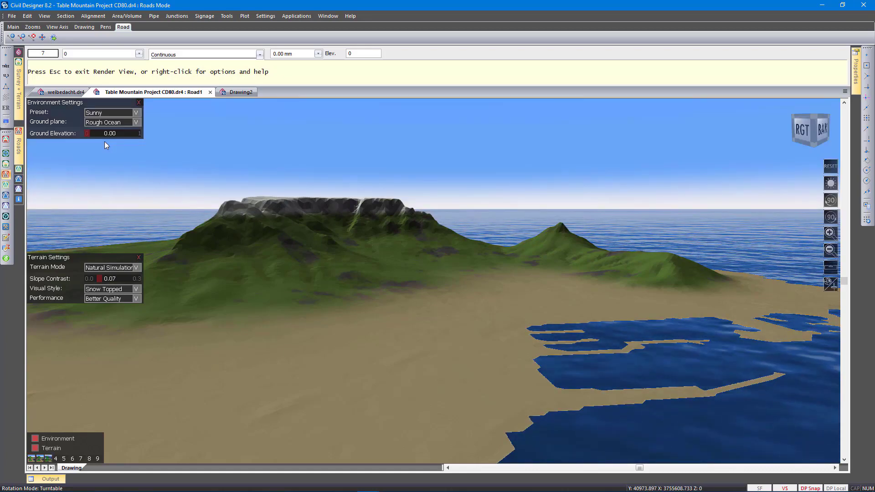
left_click(136, 113)
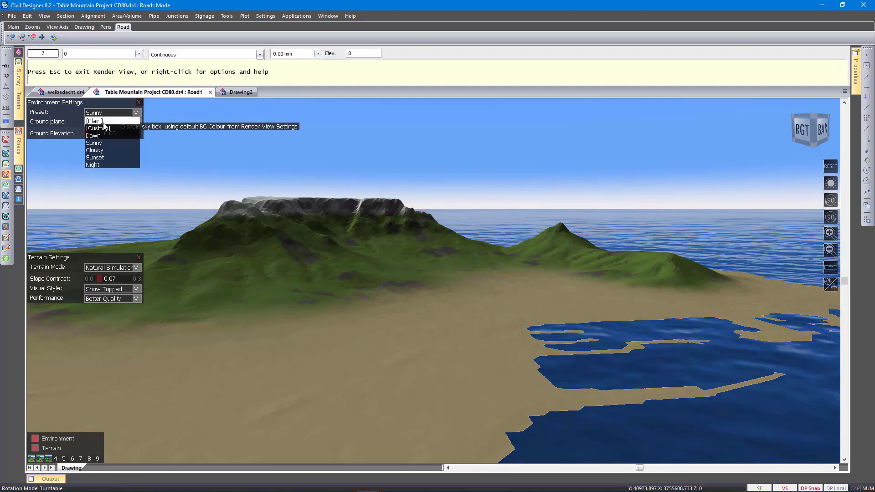
Step: Choose the [Custom] preset, enable Show Skybox / Set Sun, and make the sky near-white
left_click(104, 129)
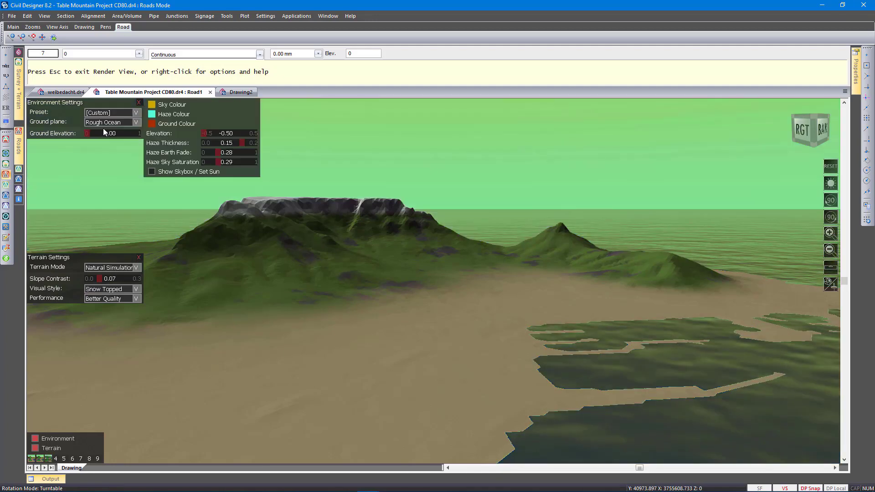
left_click(151, 172)
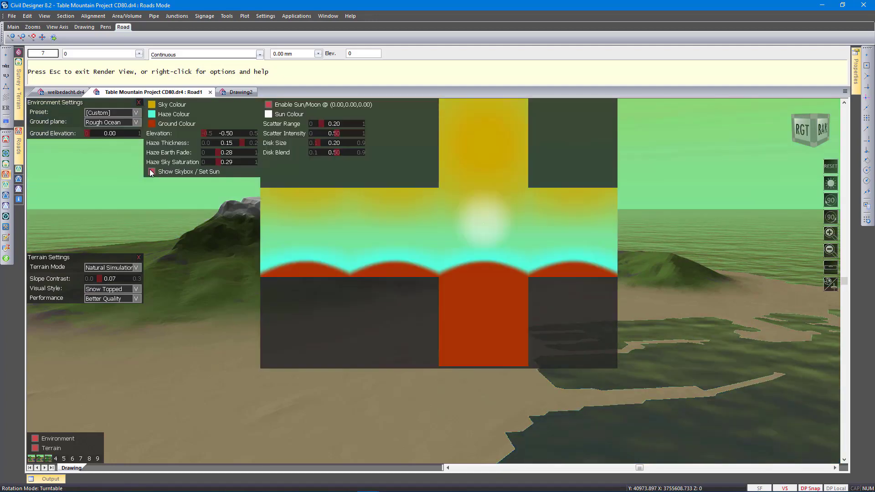
left_click(166, 106)
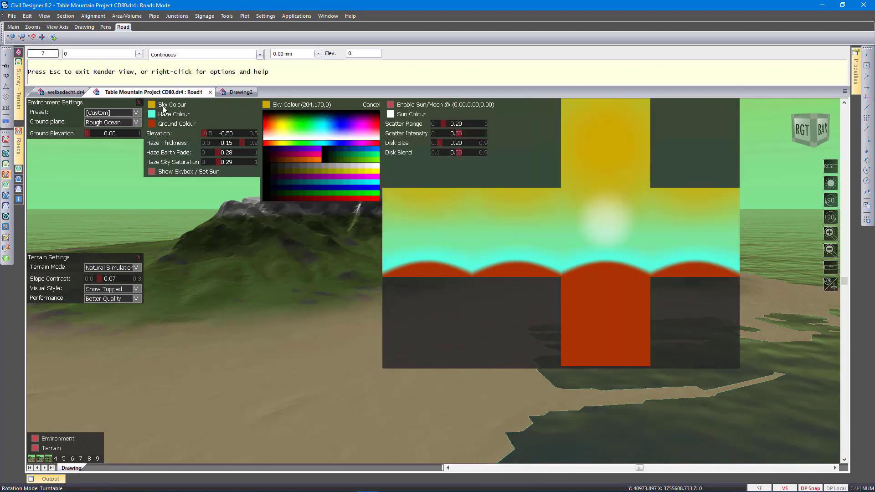
left_click(280, 136)
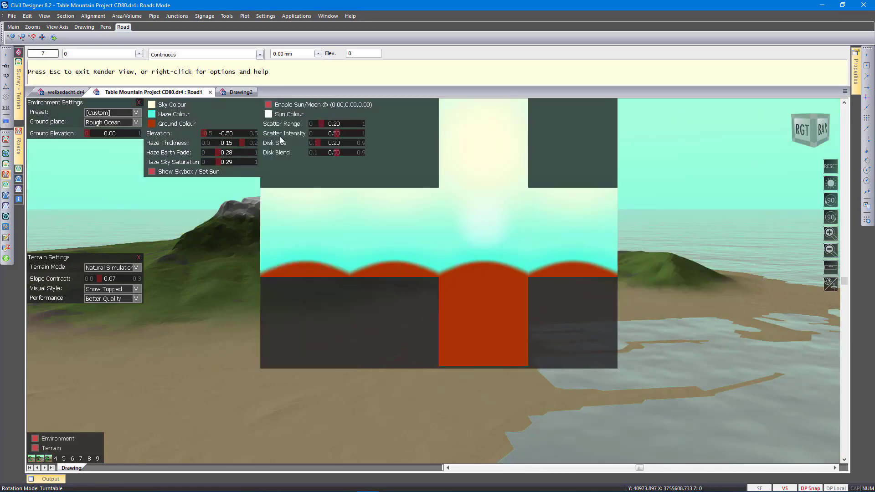
Step: Make the haze pink and the ground red, and raise Haze Earth Fade to 0.56
left_click(168, 114)
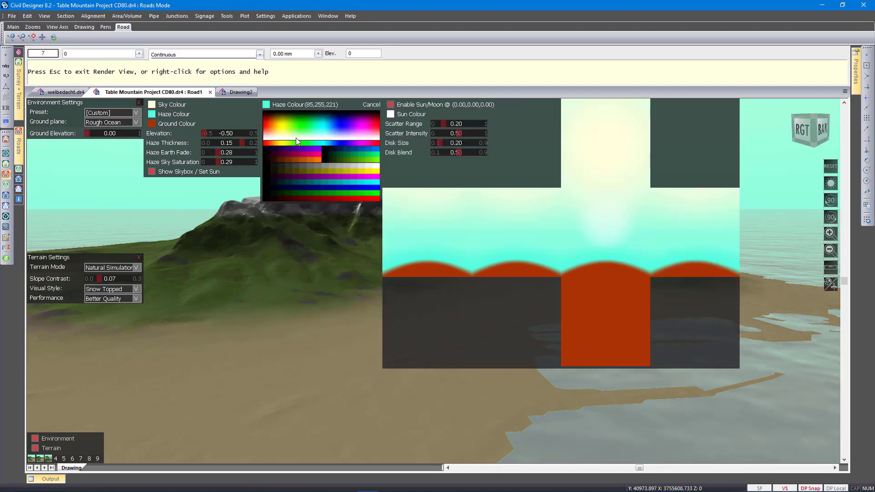
left_click(362, 132)
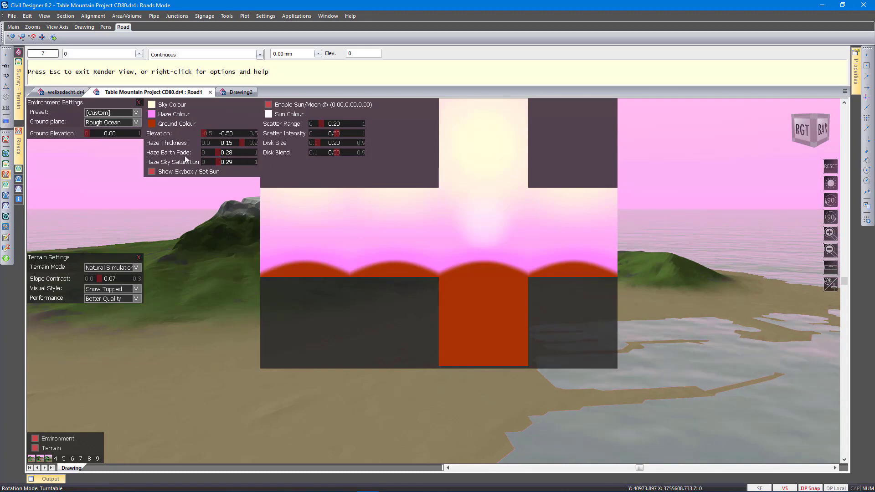
left_click(173, 124)
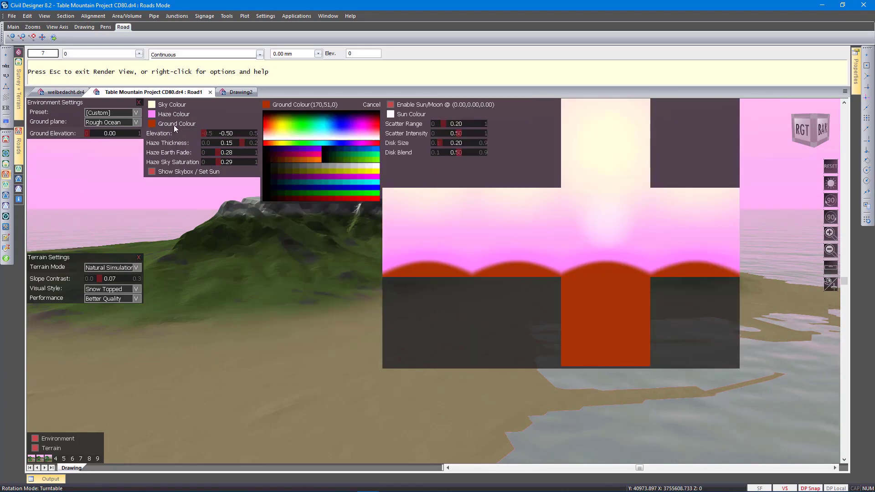
left_click(373, 124)
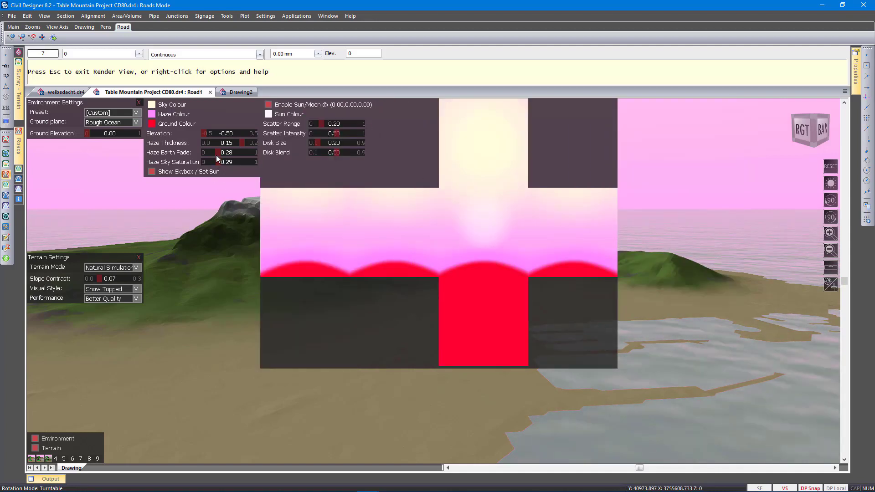
mouse_move(220, 153)
left_mouse_down()
mouse_move(243, 162)
mouse_move(233, 143)
mouse_move(219, 144)
left_mouse_up()
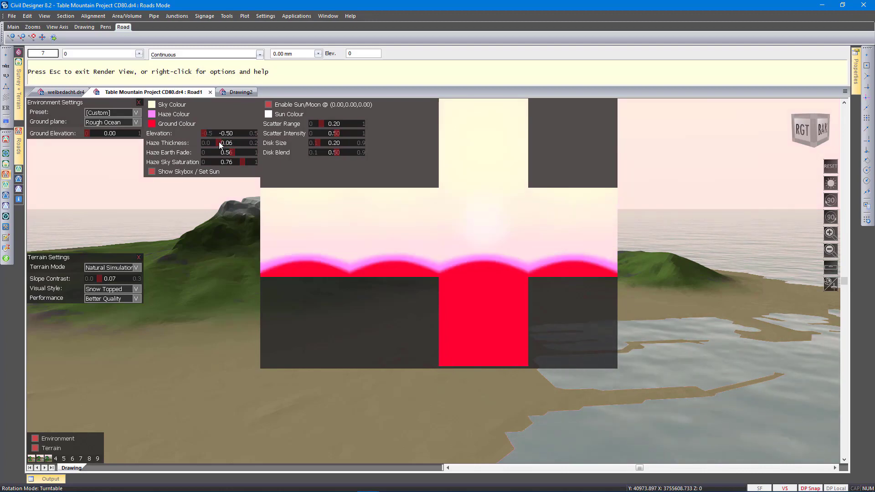
Step: Set the Environment Settings Preset back to Sunny
left_click(136, 113)
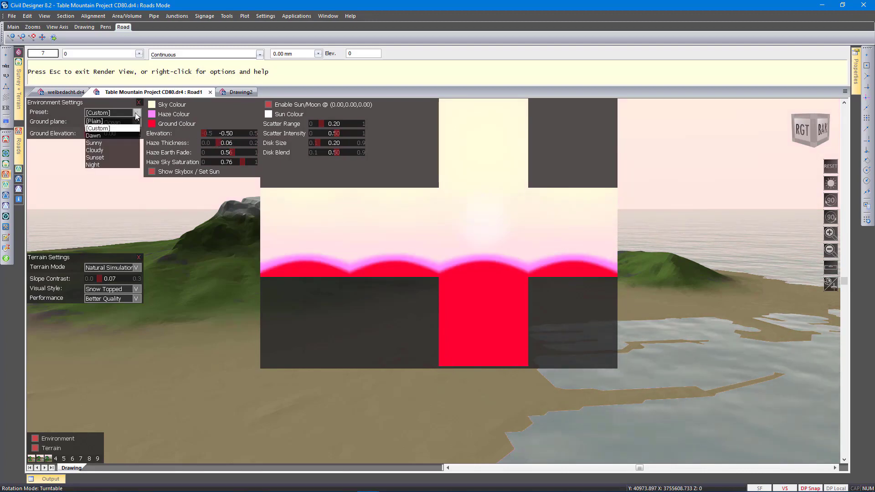
left_click(100, 144)
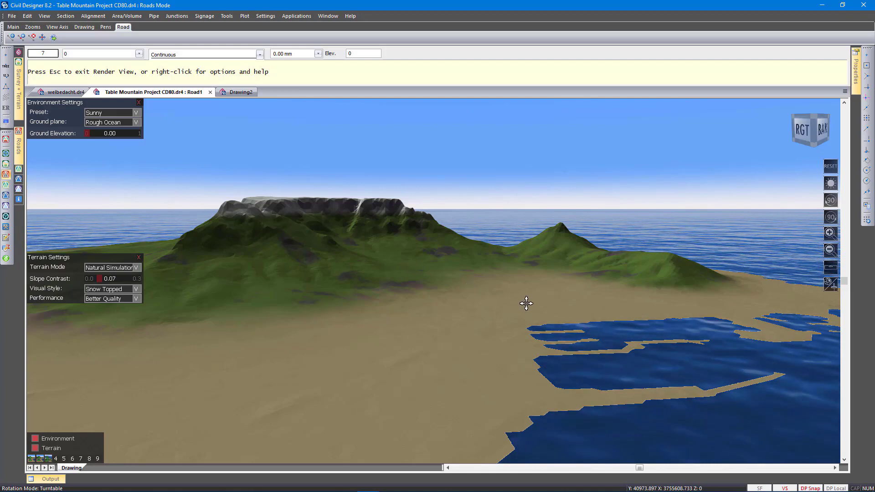
Step: Orbit the rendered terrain to look across the beach and harbour toward the mountains
left_click_drag(543, 301, 43, 339)
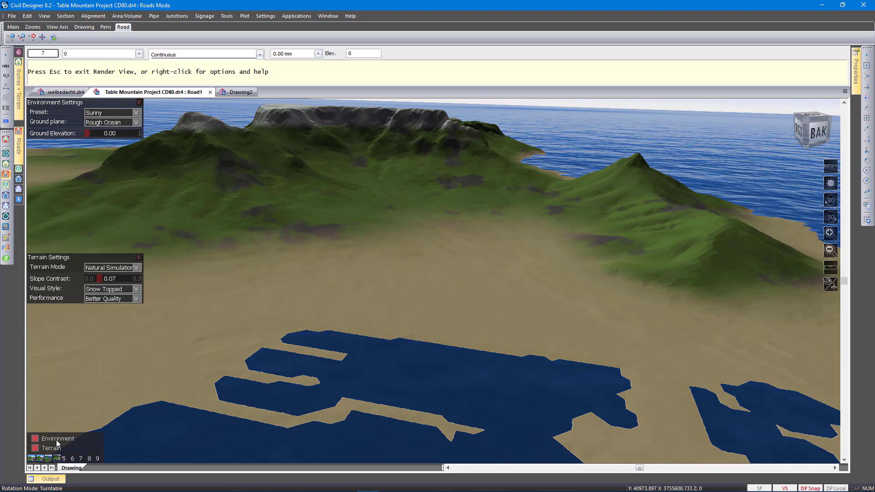
Step: Jump through saved viewpoints 1, 2 and 3, then quit Render View back to plan
right_click(503, 239)
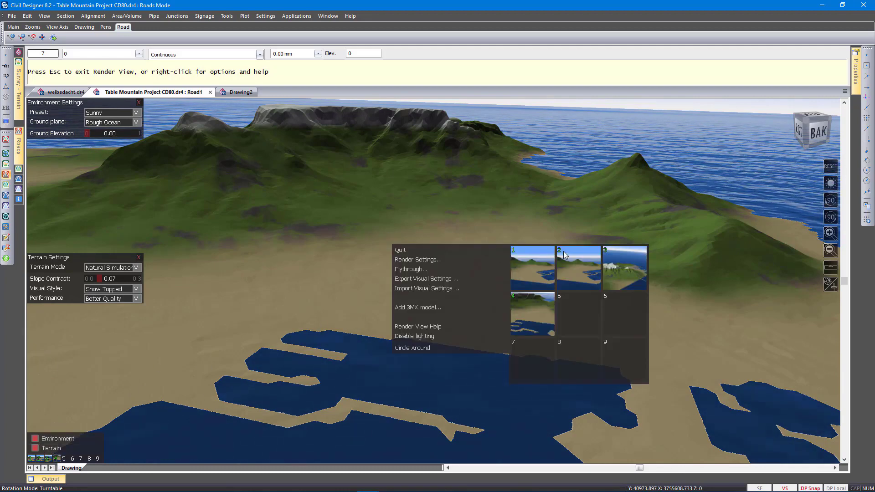
left_click(537, 268)
right_click(532, 263)
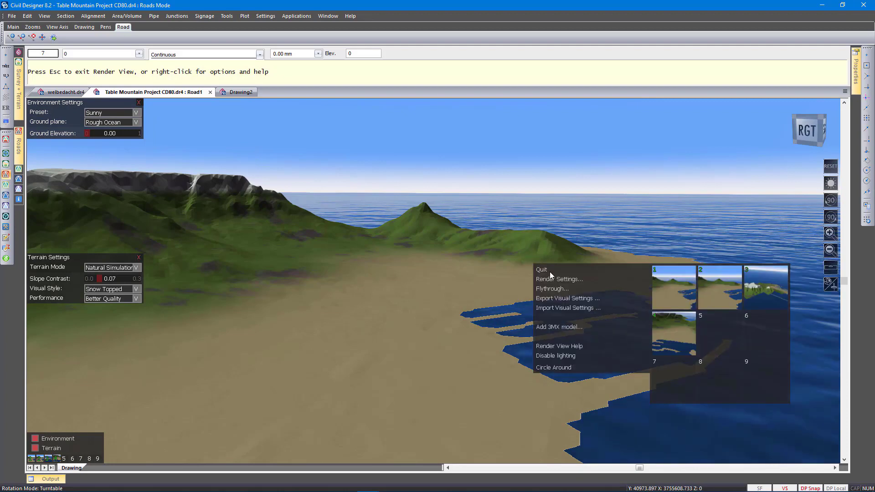
left_click(729, 289)
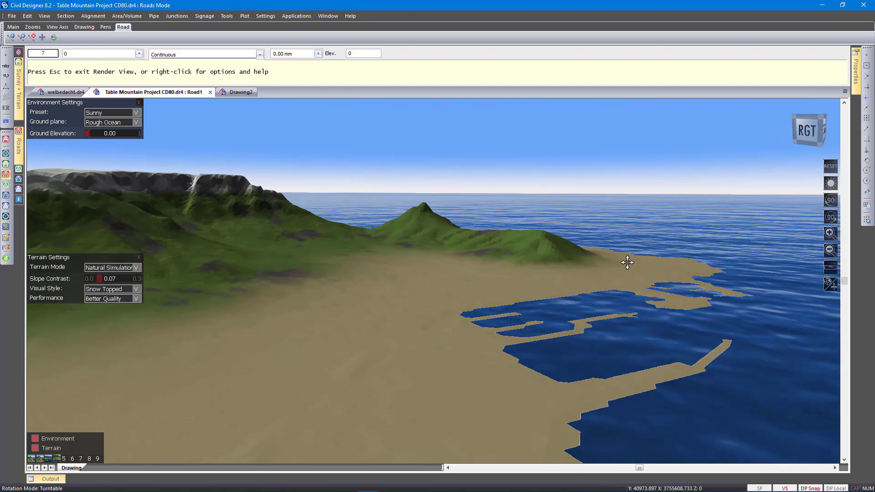
right_click(585, 269)
left_click(811, 280)
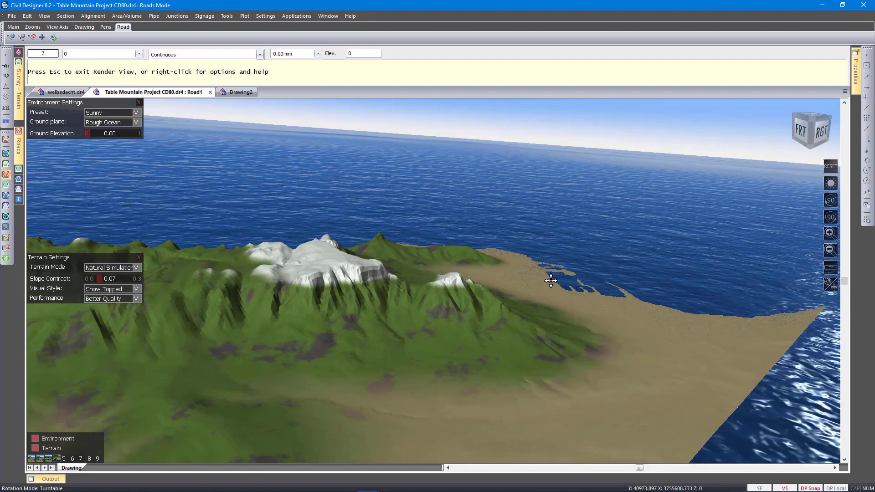
key("Escape")
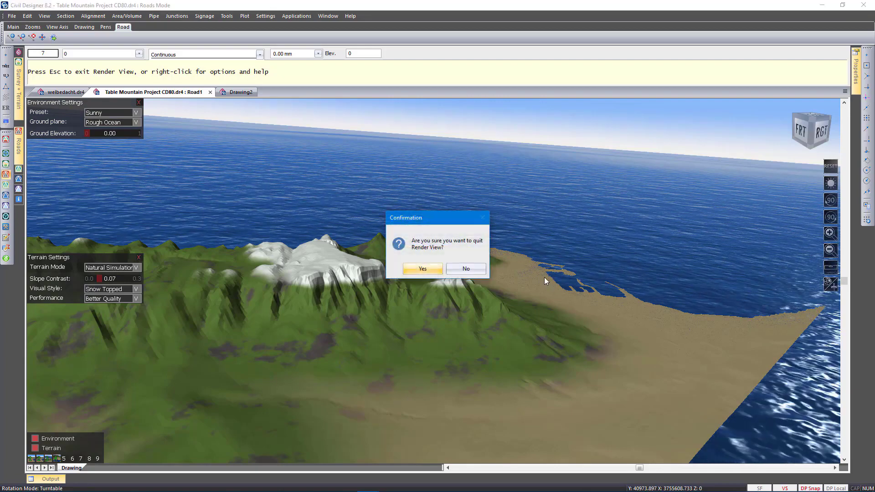
left_click(419, 269)
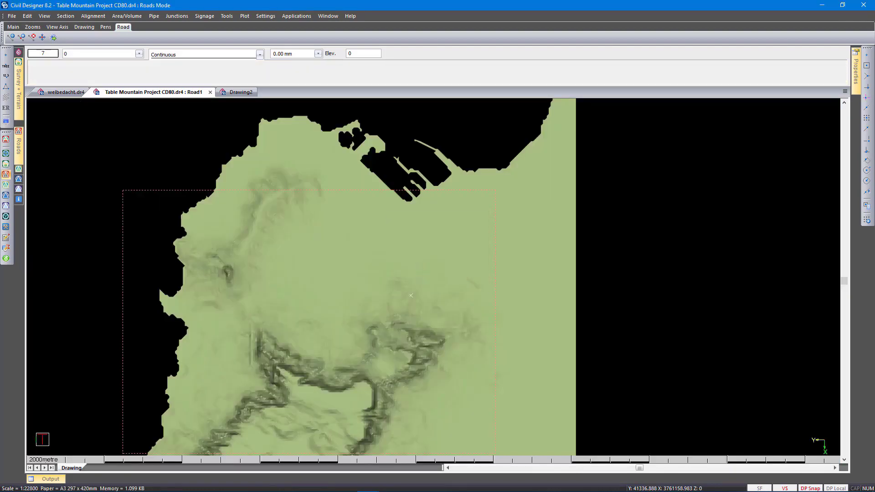
Step: Open welbedacht.dr4 in Render View and zoom into the Glendore Road junction
key("ctrl+Tab")
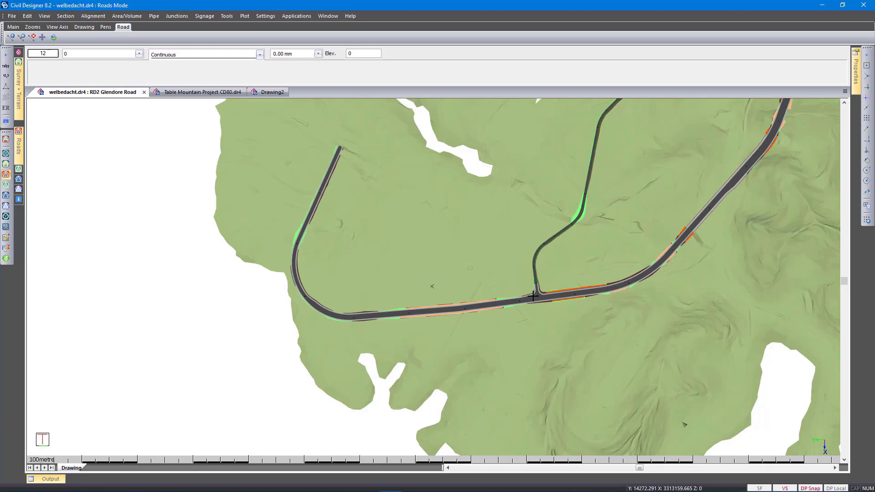
left_click(561, 344)
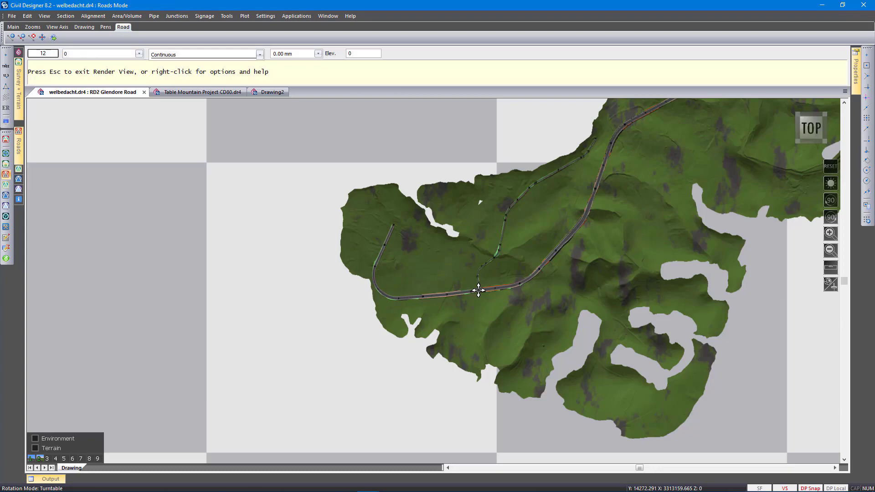
scroll(479, 290, "up", 5)
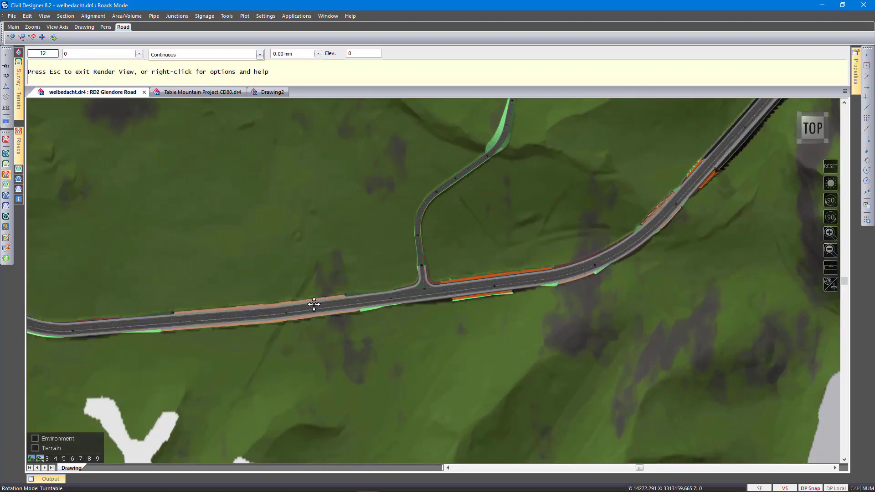
Step: Start a road fly-along, raising then lowering the camera to road level and shifting it left
right_click(323, 306)
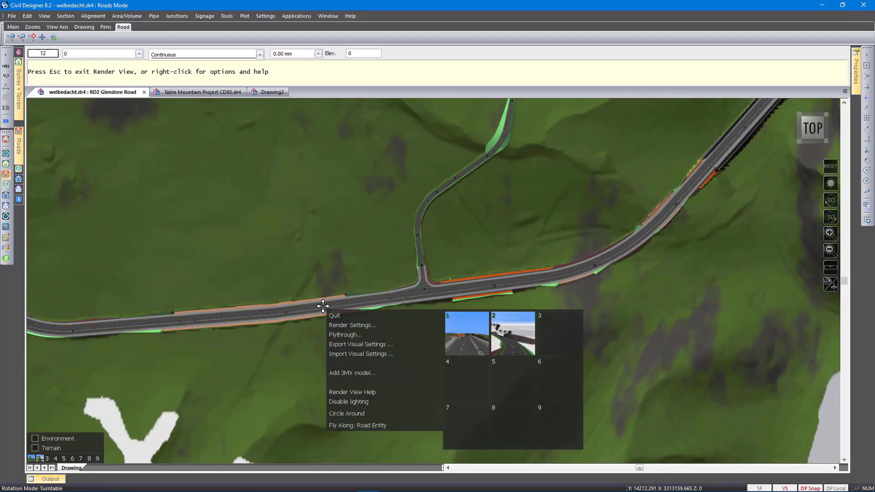
left_click(362, 424)
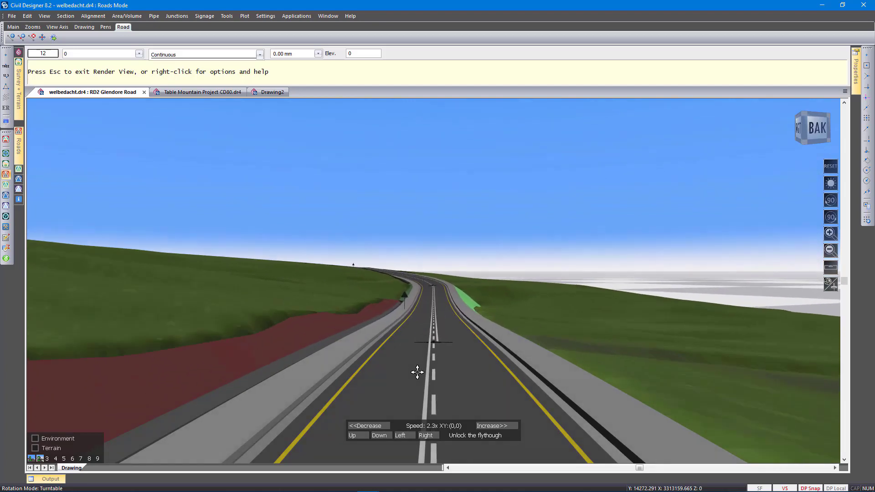
left_click(358, 435)
left_click(358, 436)
left_click(358, 435)
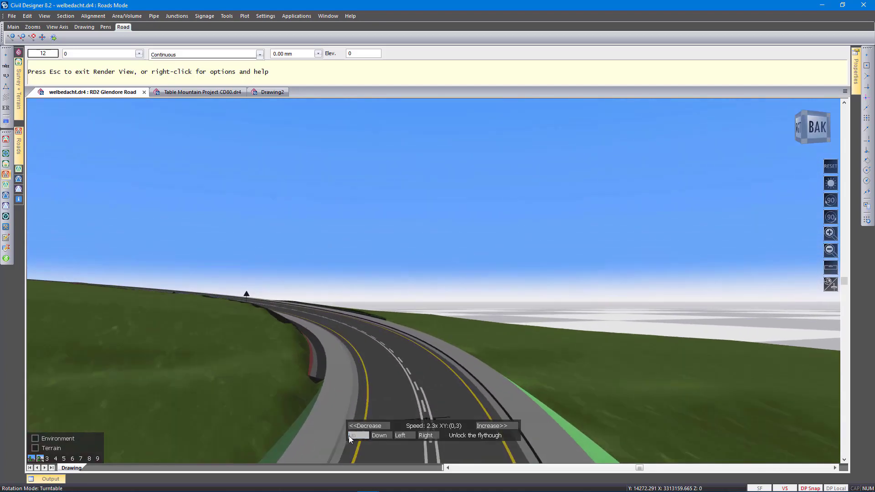
left_click(388, 436)
left_click(384, 436)
left_click(384, 436)
left_click(401, 436)
left_click(403, 437)
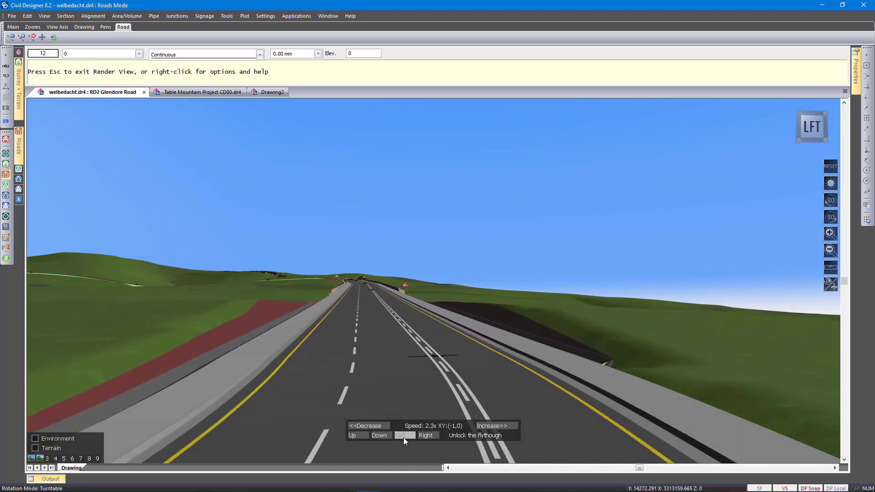
Step: Vary the fly-along speed through the interchange and cuttings, slowing near the end
scroll(448, 379, "down", 1)
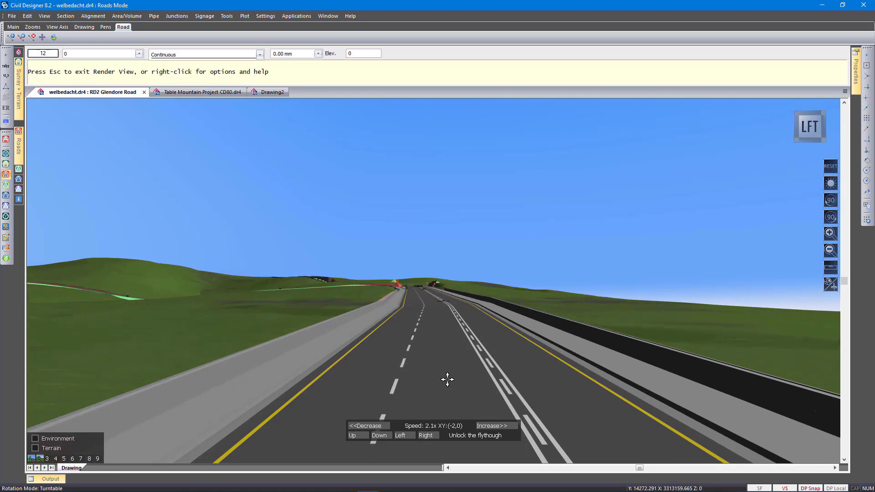
scroll(447, 379, "down", 1)
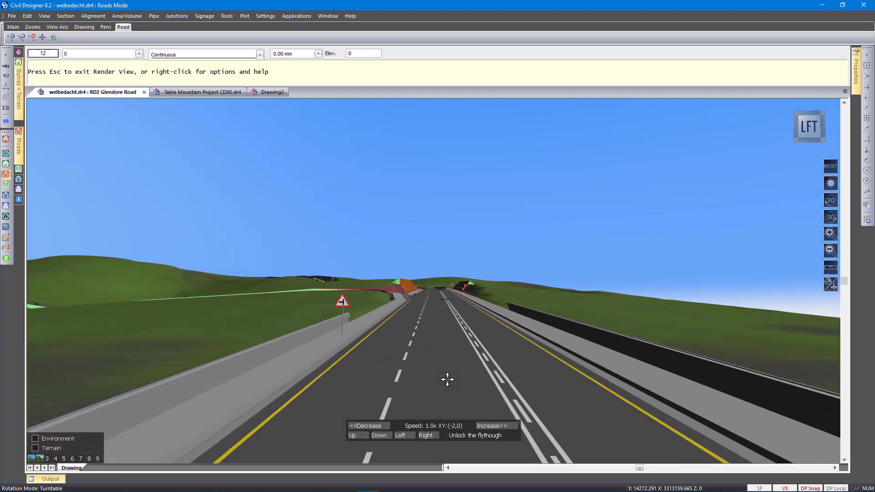
scroll(448, 379, "down", 2)
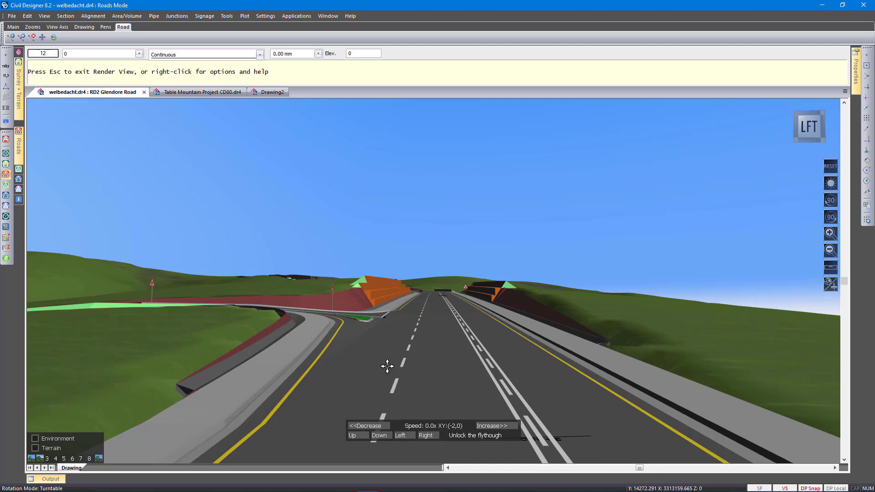
scroll(422, 363, "up", 3)
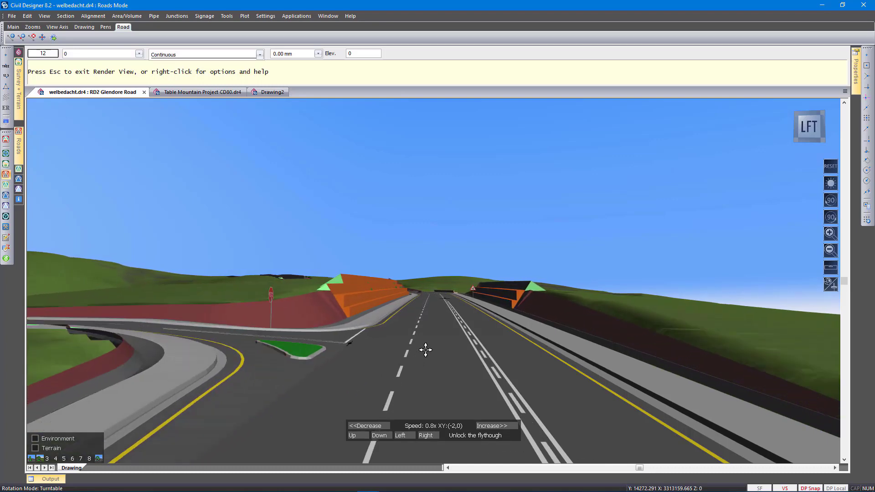
scroll(426, 349, "up", 3)
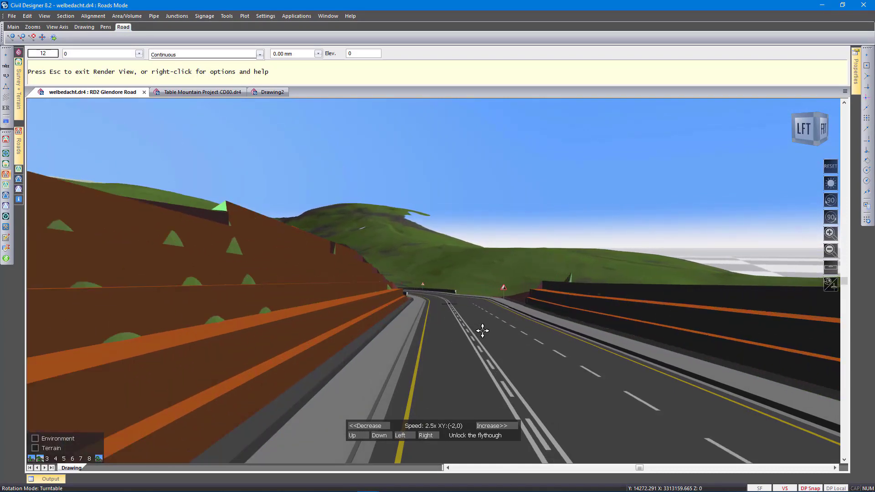
scroll(482, 330, "down", 3)
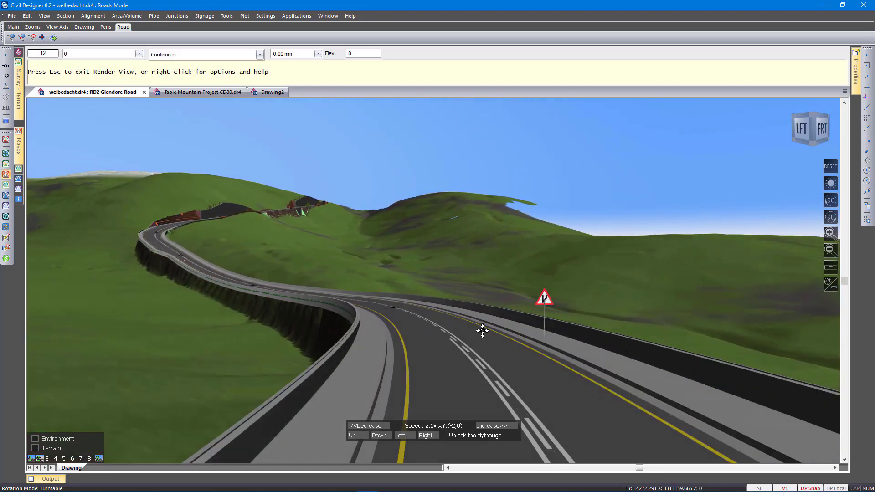
scroll(483, 331, "down", 3)
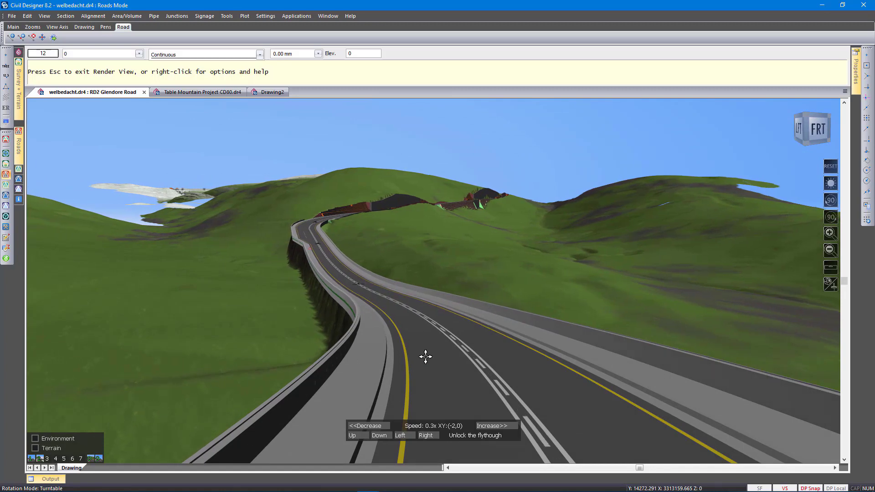
scroll(425, 356, "up", 5)
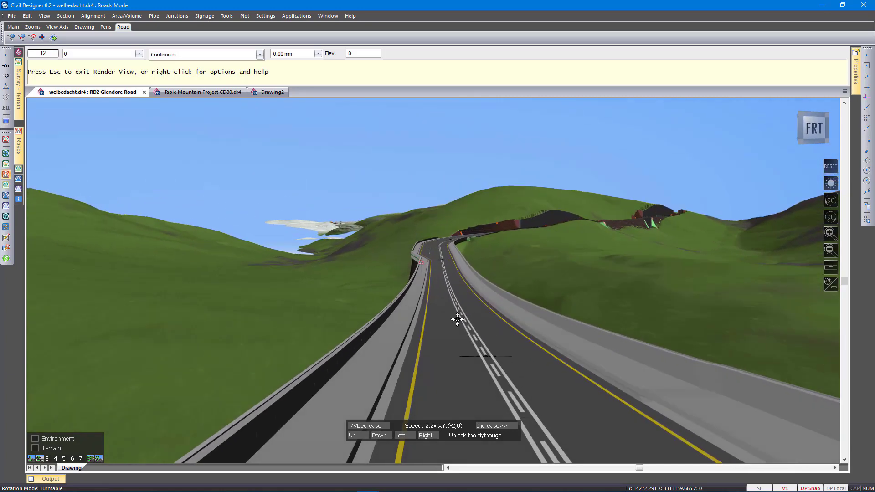
scroll(468, 314, "up", 2)
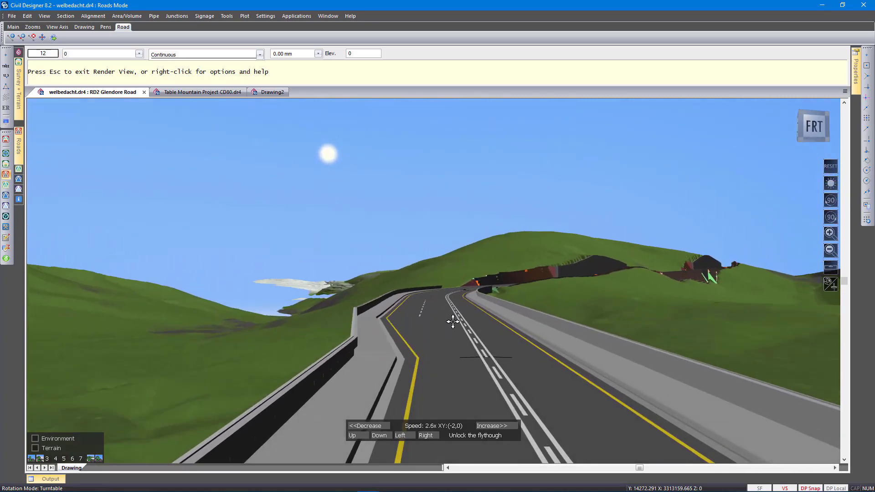
scroll(460, 307, "up", 1)
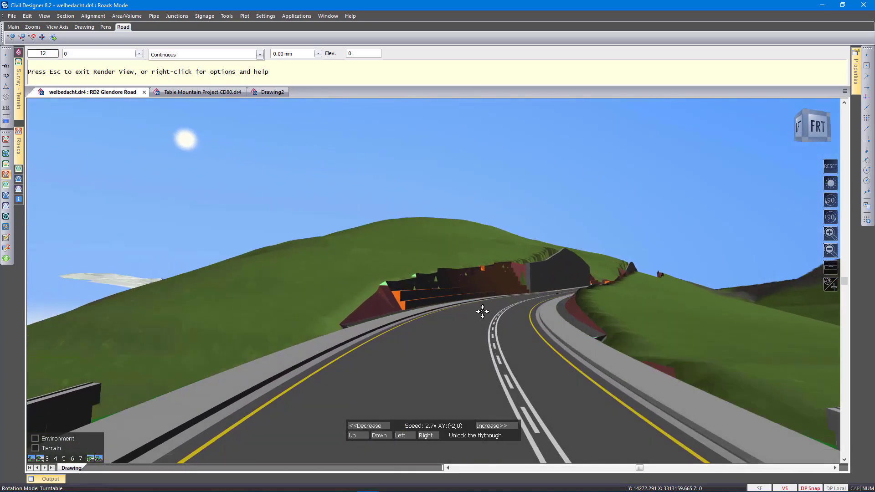
scroll(482, 312, "down", 3)
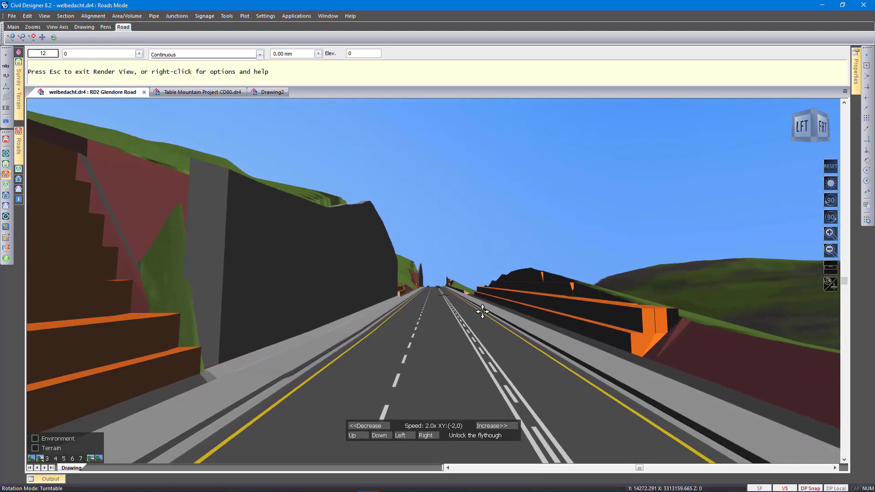
scroll(460, 308, "down", 5)
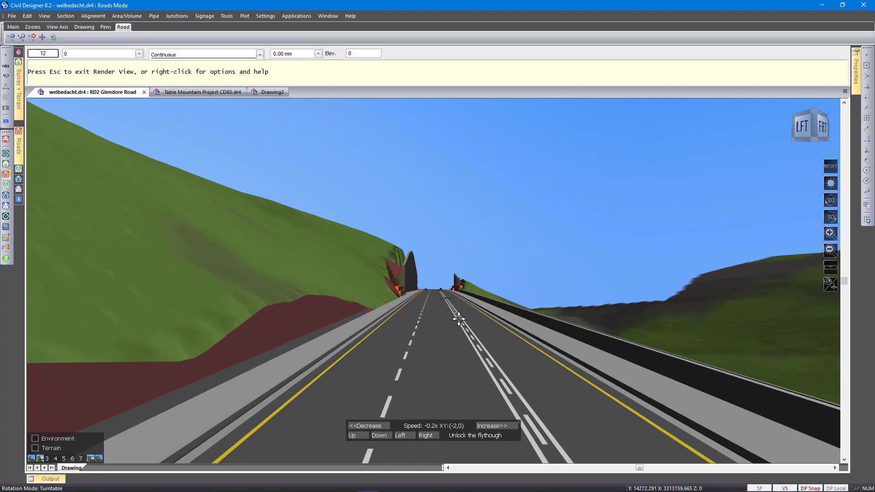
Step: Fly back at negative speed, look sideways, glide toward the junction, then lock facing the interchange
scroll(460, 328, "down", 4)
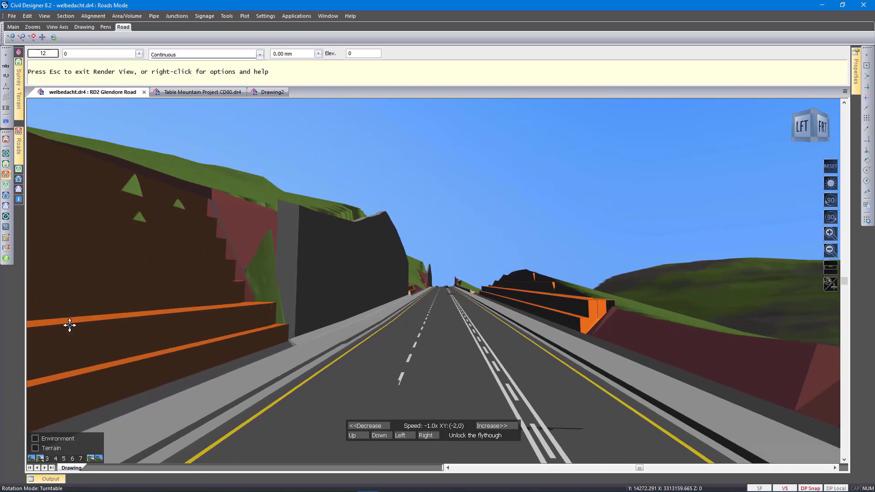
left_click_drag(70, 325, 348, 333)
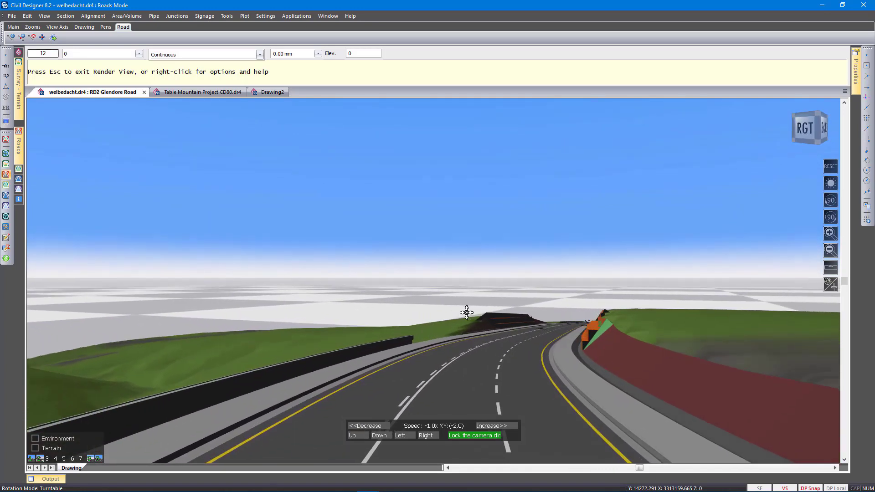
scroll(487, 315, "up", 3)
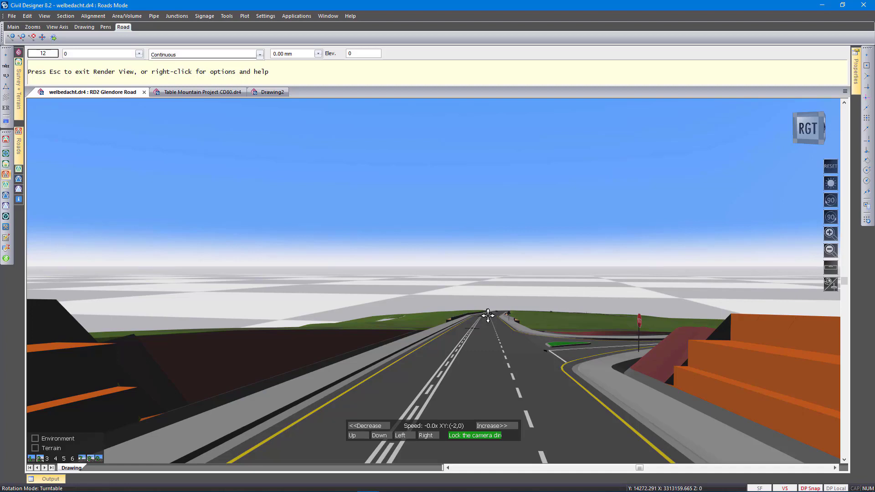
key("Down")
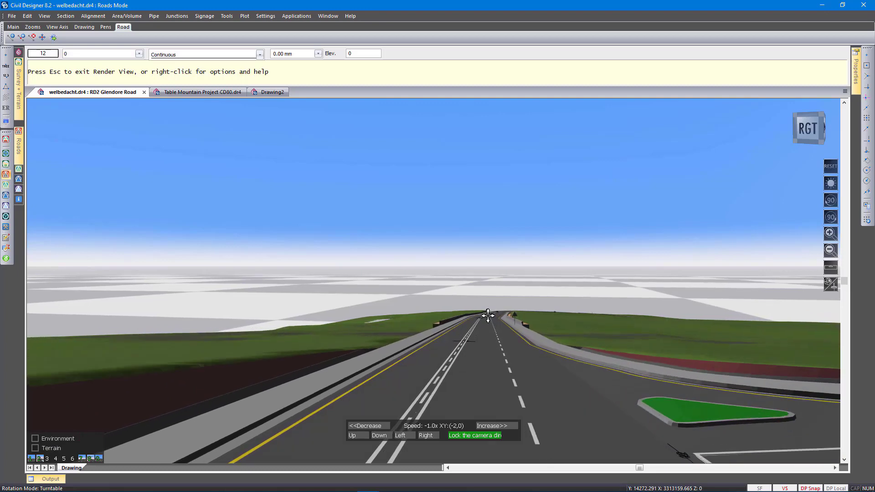
key("Up")
key("Up")
key("Up")
key("Up")
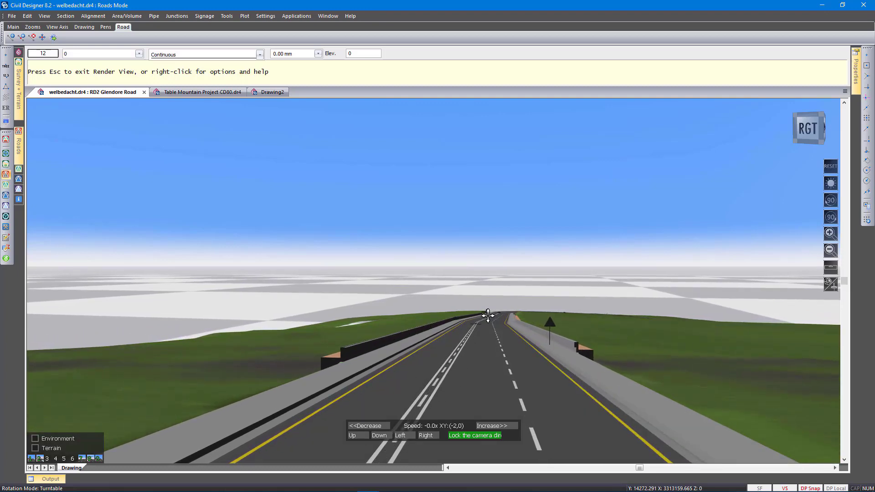
key("l")
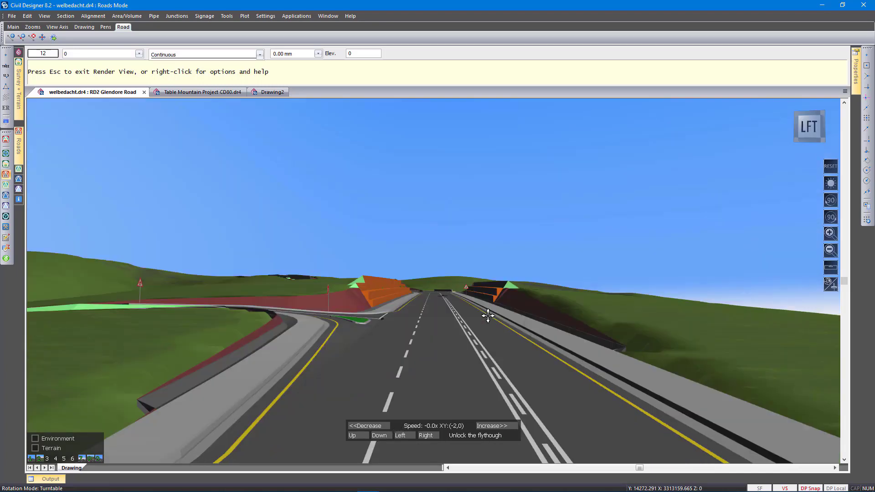
Step: Start a Fly Along: Road flight through the Render View and raise its speed
right_click(303, 312)
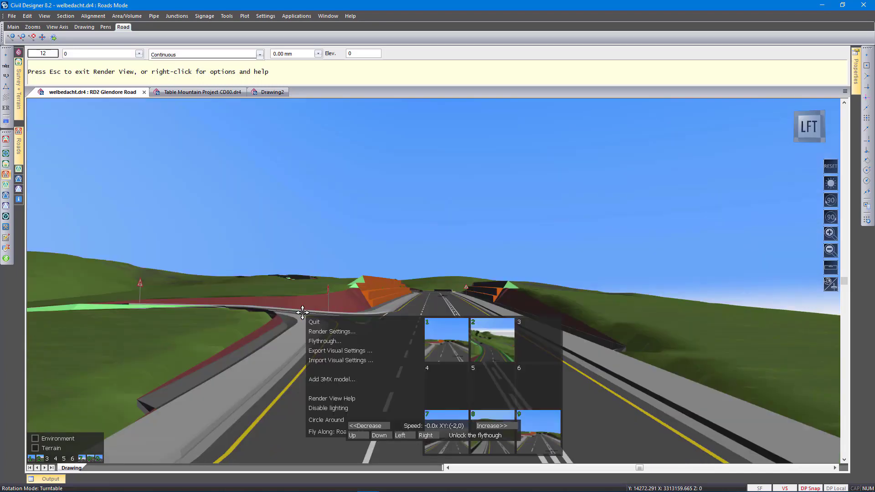
left_click(315, 430)
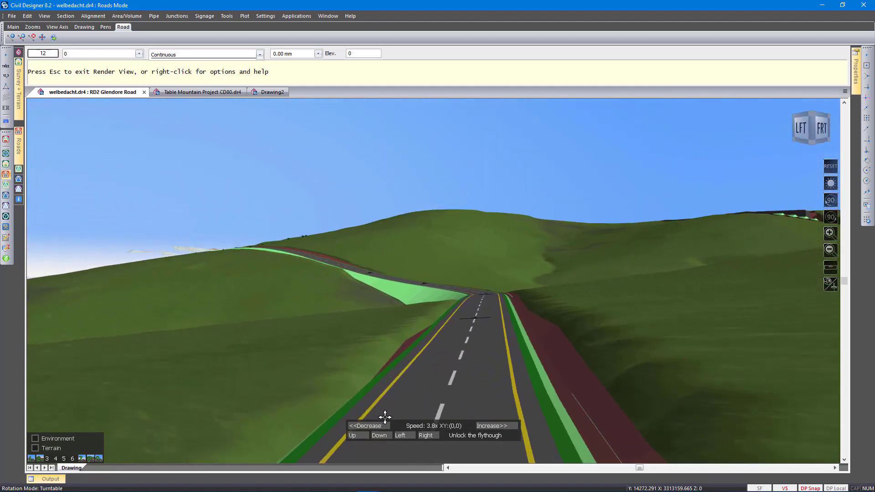
scroll(393, 413, "up", 1)
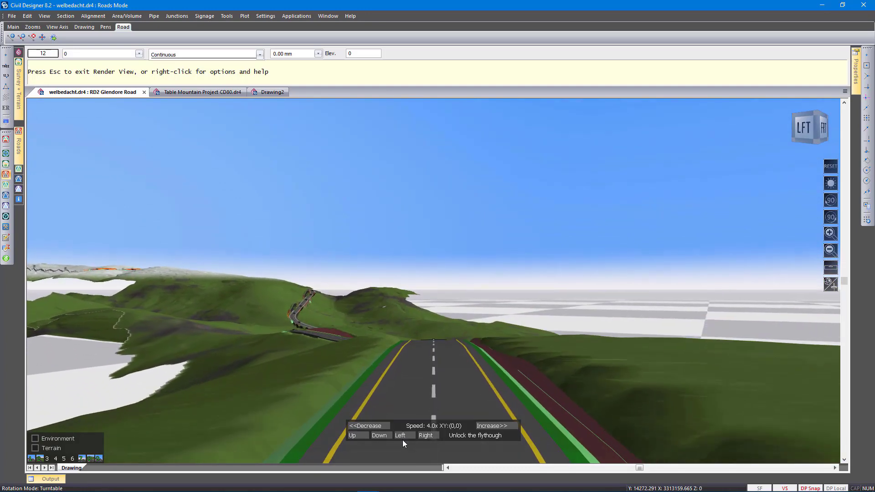
Step: Lower the fly-along speed step by step to 0x, stopping near the hilltop crest
key("minus")
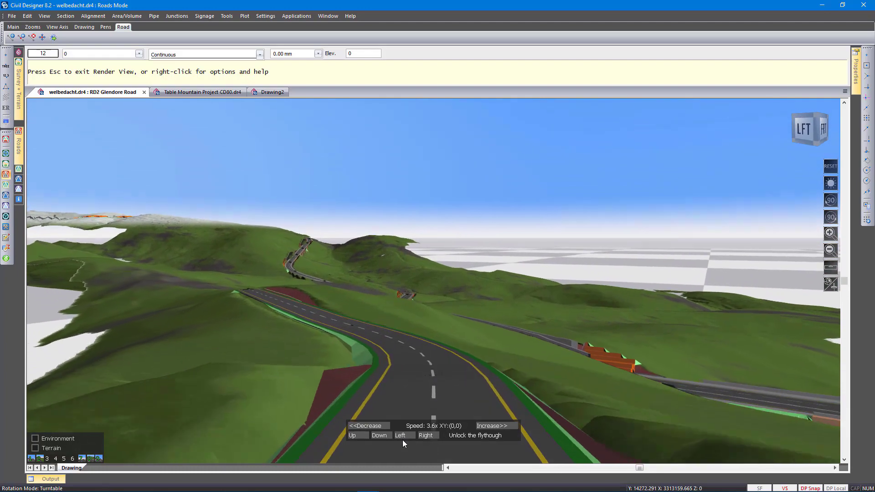
key("minus")
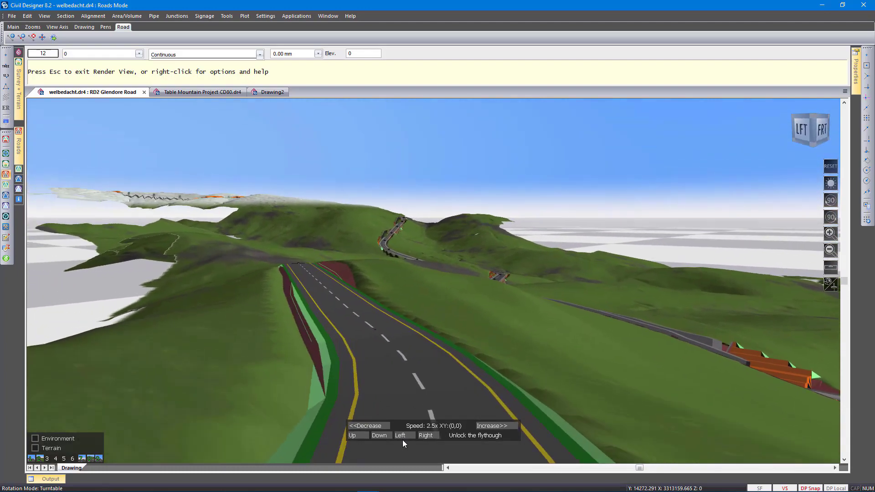
key("minus")
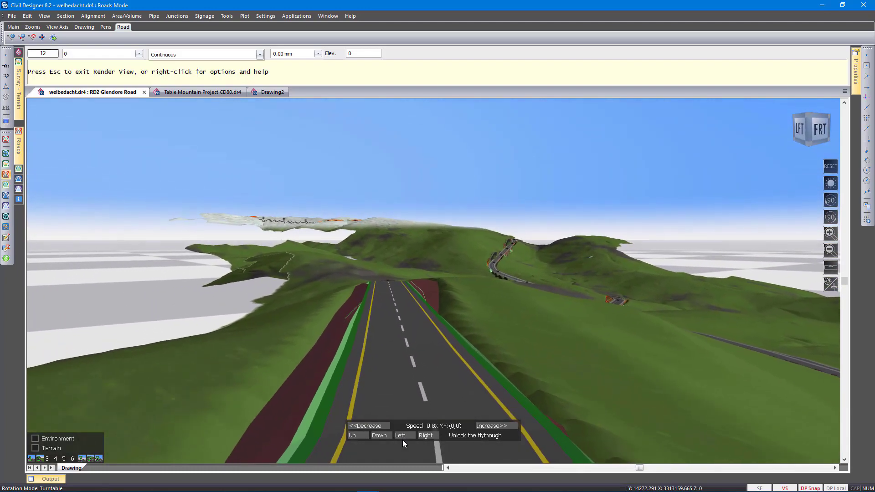
key("minus")
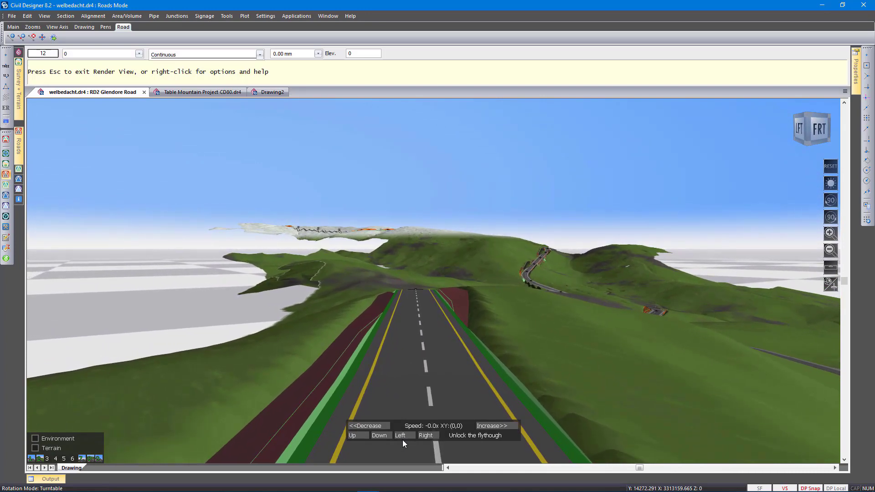
Step: Store the current road view as shortcut view 6, then orbit to inspect the fill slope
left_click(73, 459)
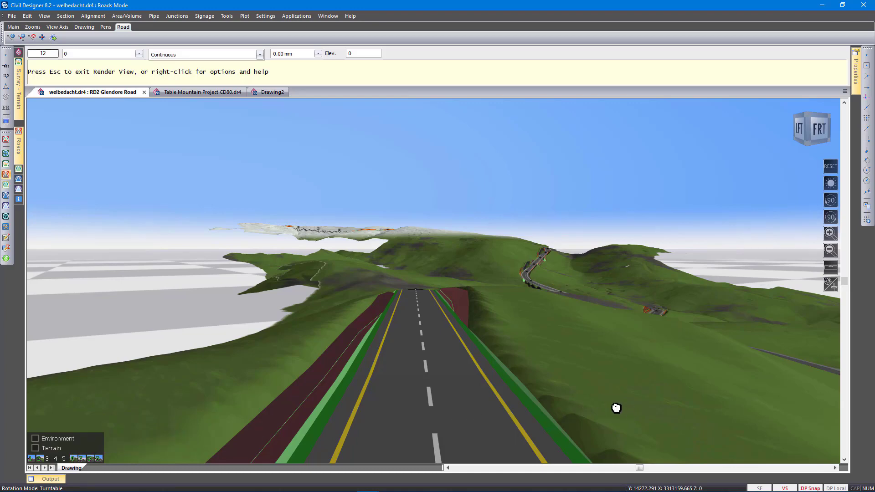
left_click_drag(611, 406, 674, 387)
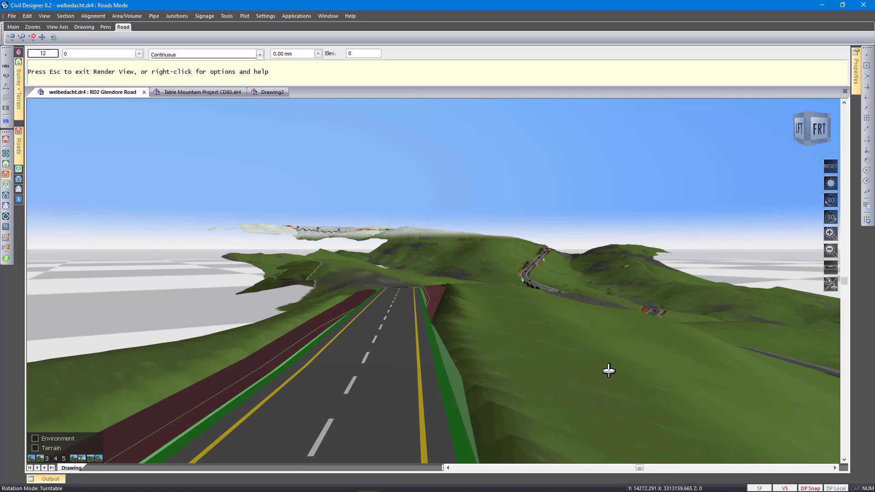
left_click_drag(604, 369, 581, 317)
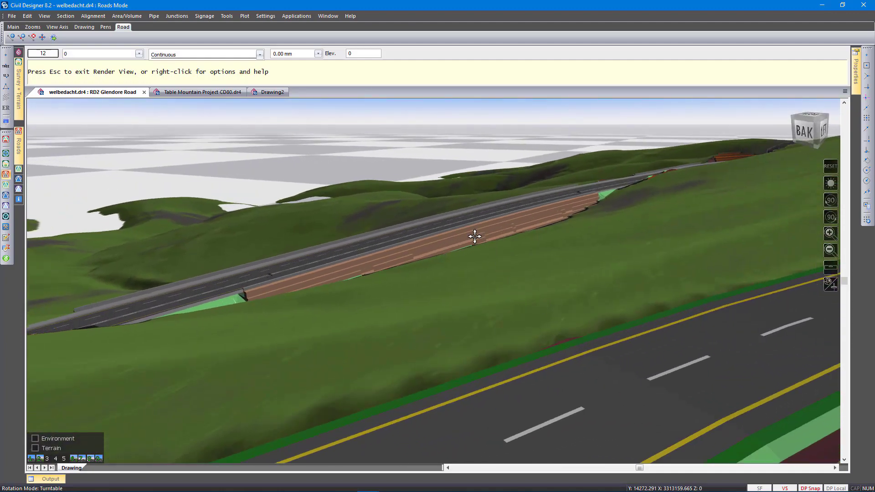
left_click_drag(474, 236, 429, 283)
left_click_drag(413, 321, 736, 388)
Step: Cycle through saved shortcut views 6 onward: junction, winding hill road, other road viewpoints
left_click(72, 459)
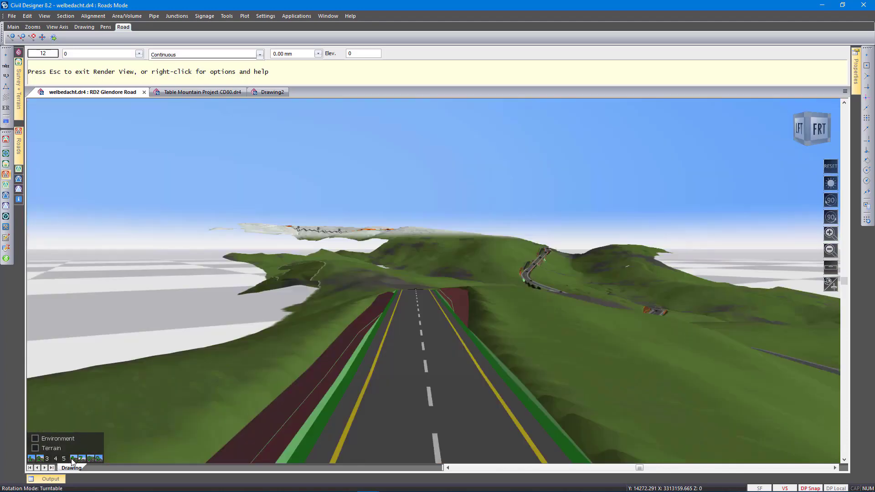
left_click(80, 459)
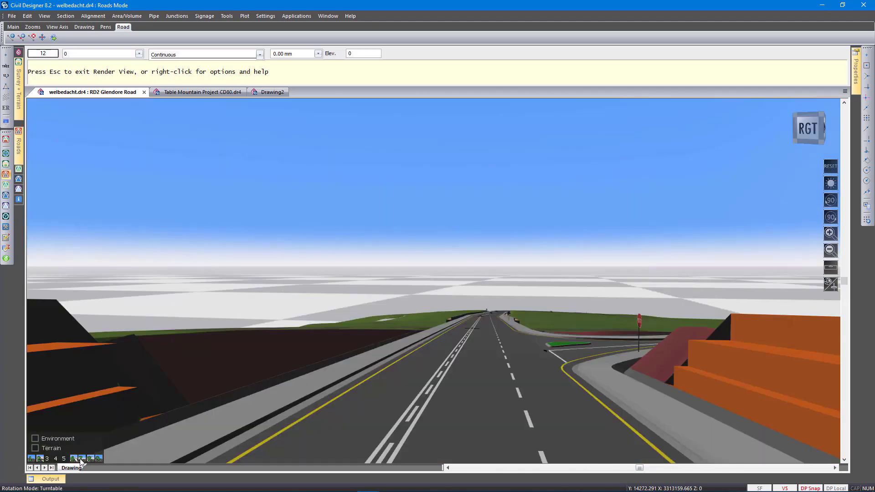
left_click(89, 459)
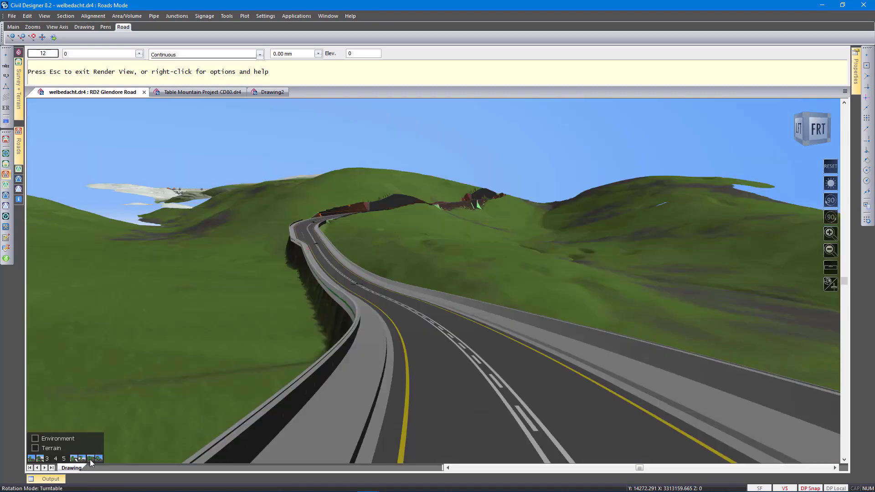
left_click(97, 459)
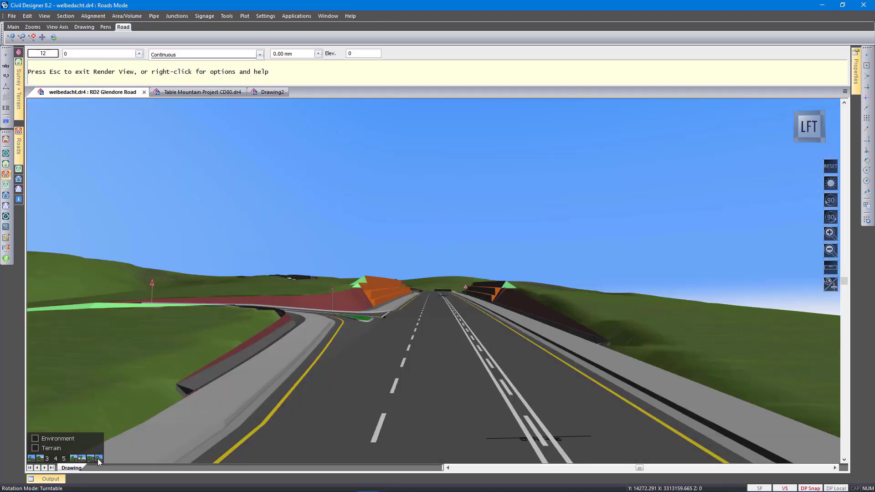
Step: Quit Render View and confirm with Yes to return to plan view
right_click(467, 258)
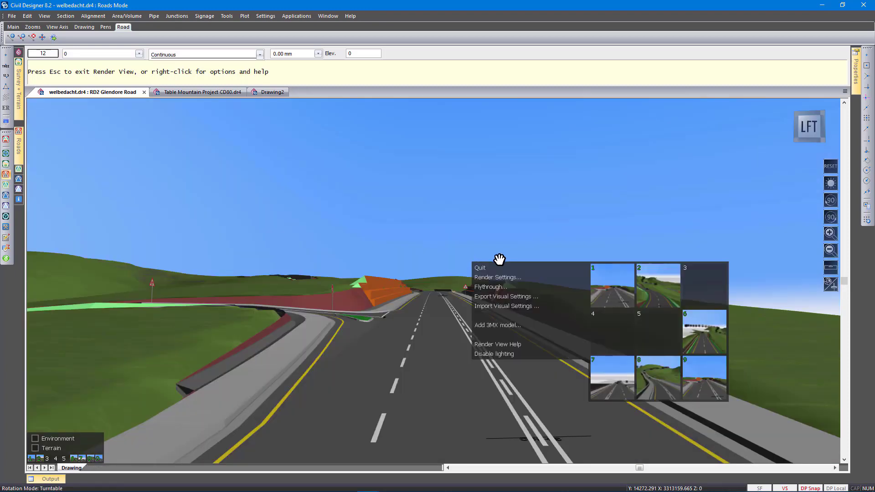
left_click(557, 400)
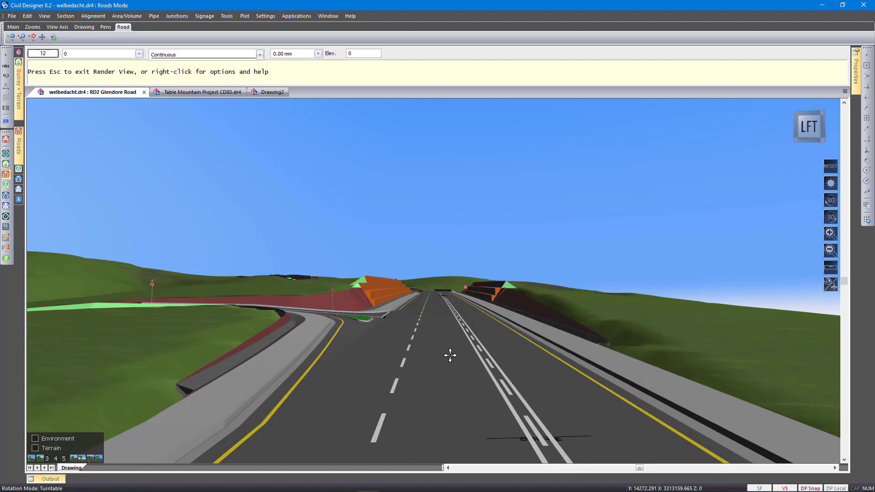
key("Escape")
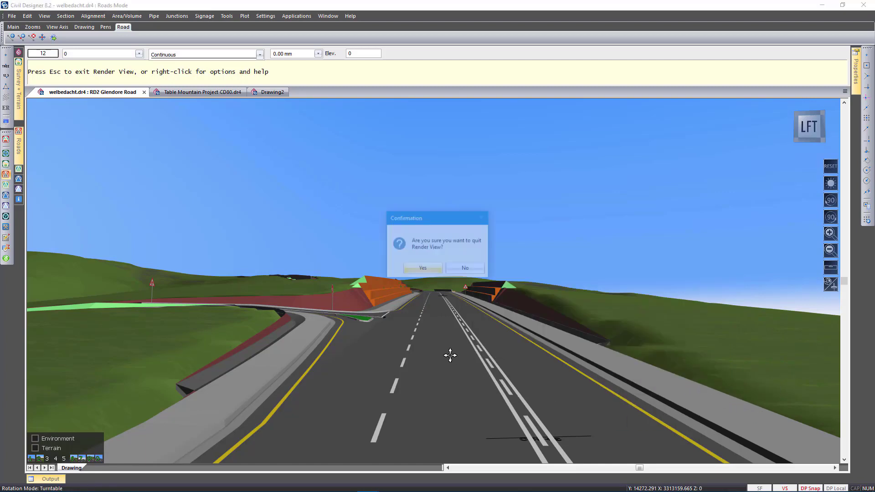
left_click(422, 269)
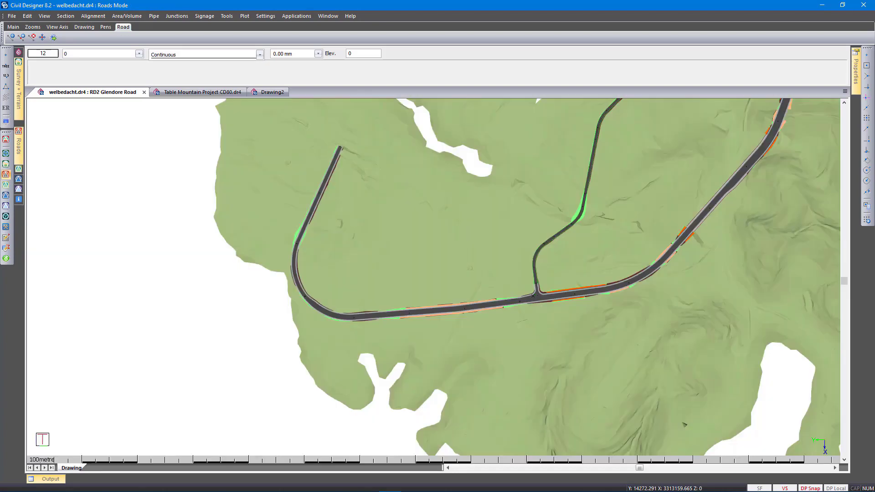
Step: Switch to the empty Drawing2 and open it in Render View
key("ctrl+Tab")
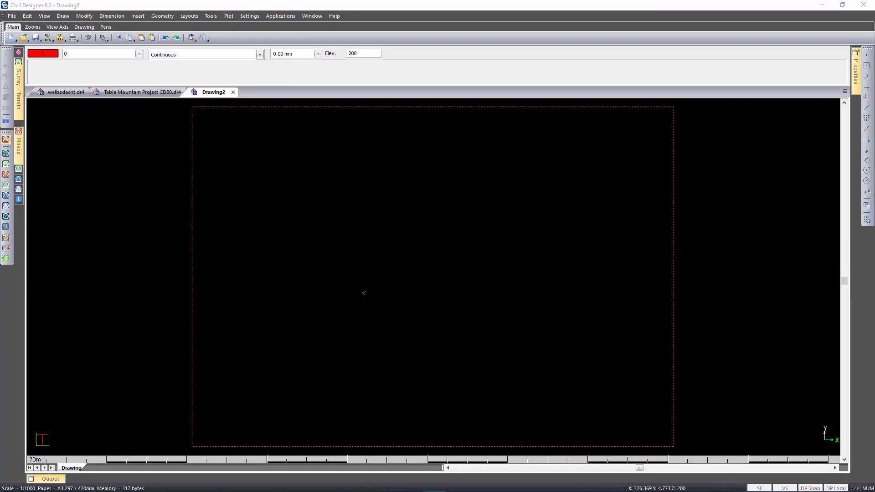
right_click(442, 277)
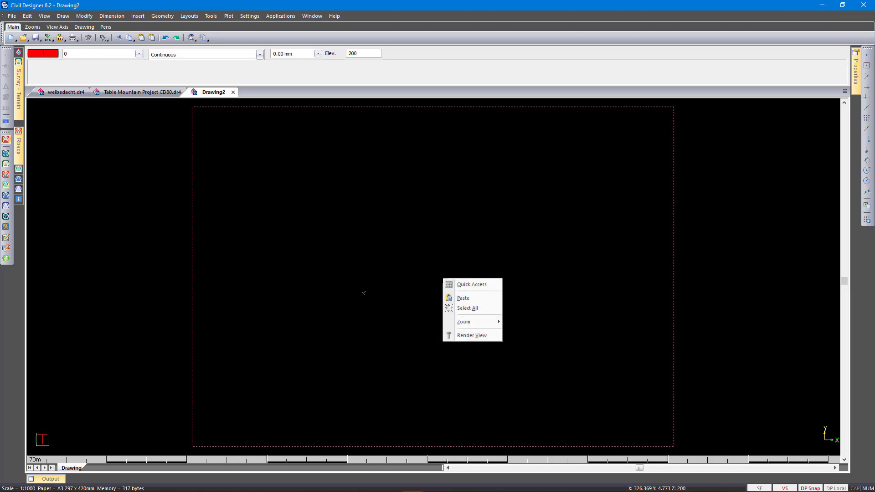
left_click(474, 337)
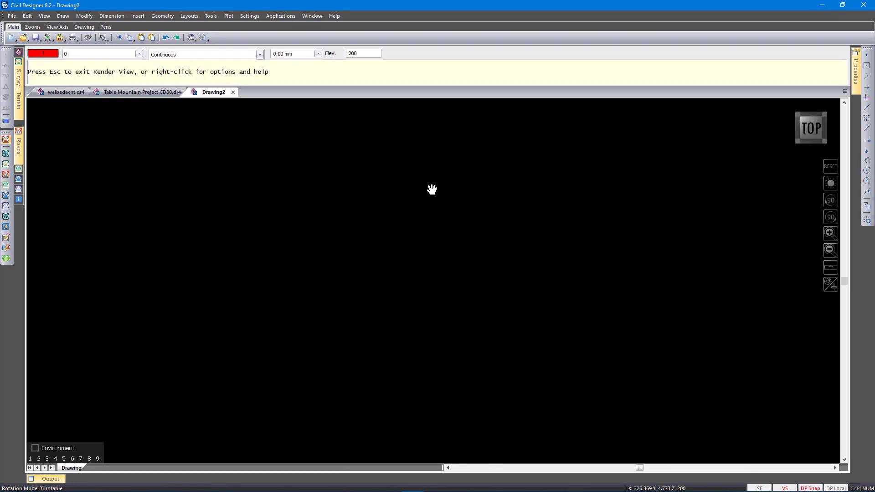
Step: Choose Load 3MX to this entity and select the Production_1.3mx mesh file
right_click(431, 221)
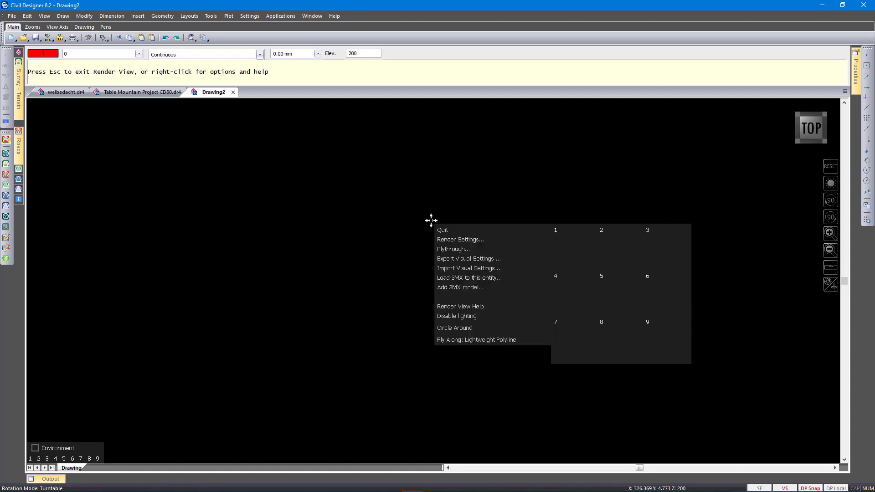
left_click(489, 278)
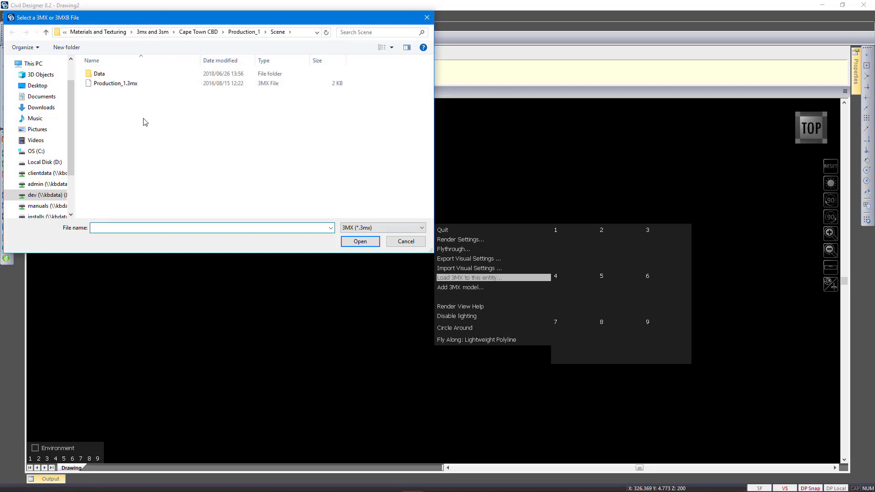
left_click(117, 85)
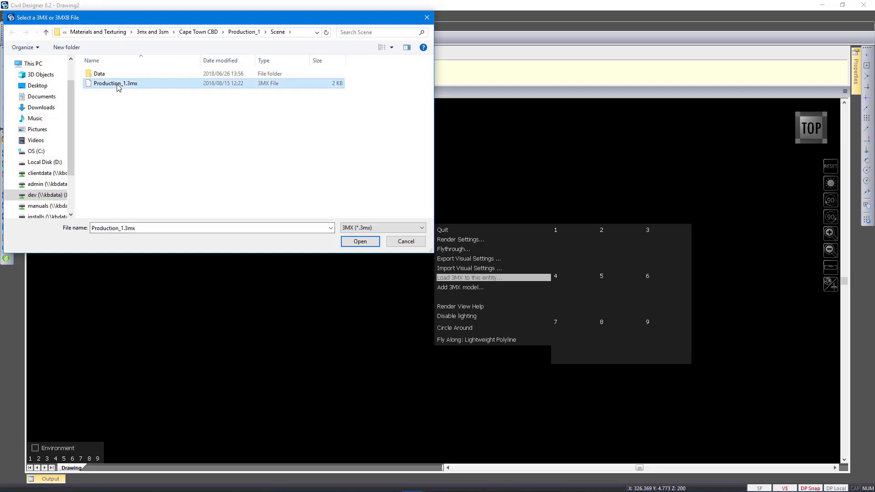
Step: Load the Production_1.3mx mesh, then zoom and tilt to an oblique roundabout view
left_click(348, 244)
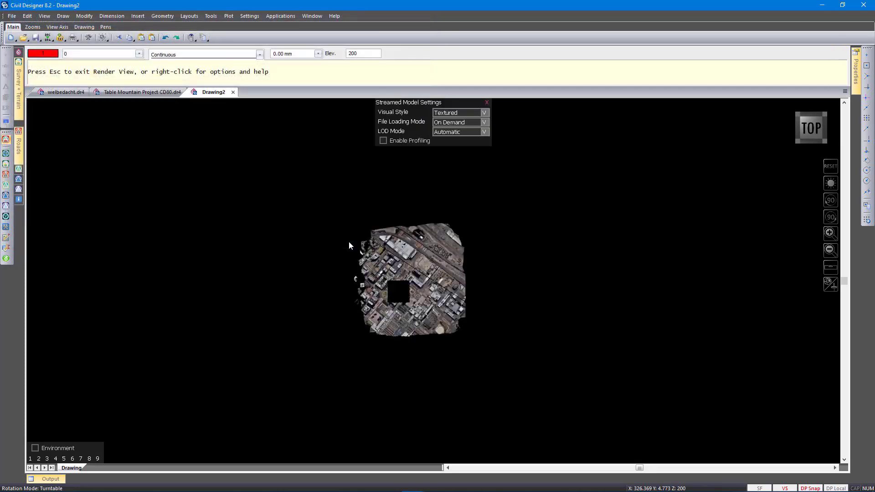
scroll(420, 273, "up", 5)
scroll(434, 283, "up", 6)
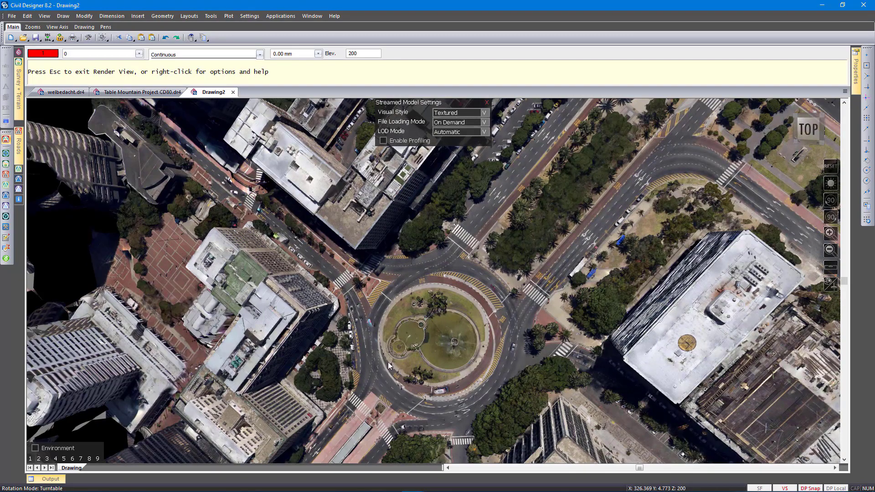
left_click_drag(378, 349, 560, 180)
scroll(433, 279, "up", 6)
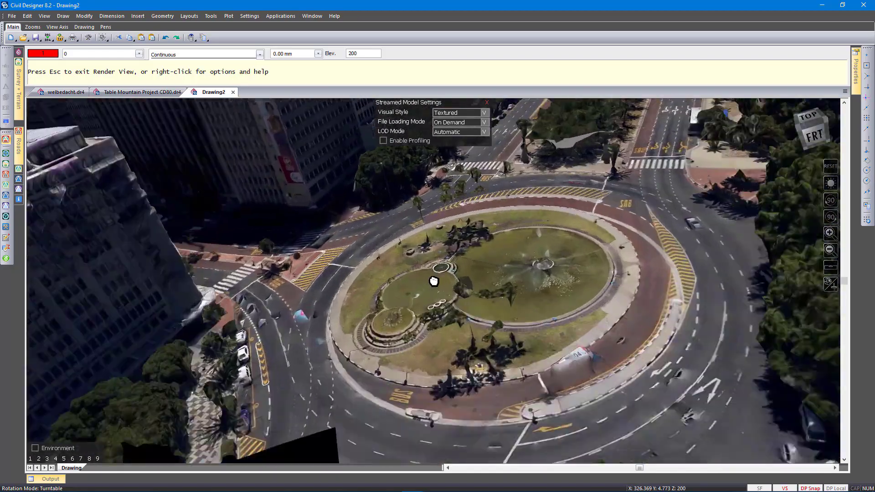
scroll(385, 296, "down", 3)
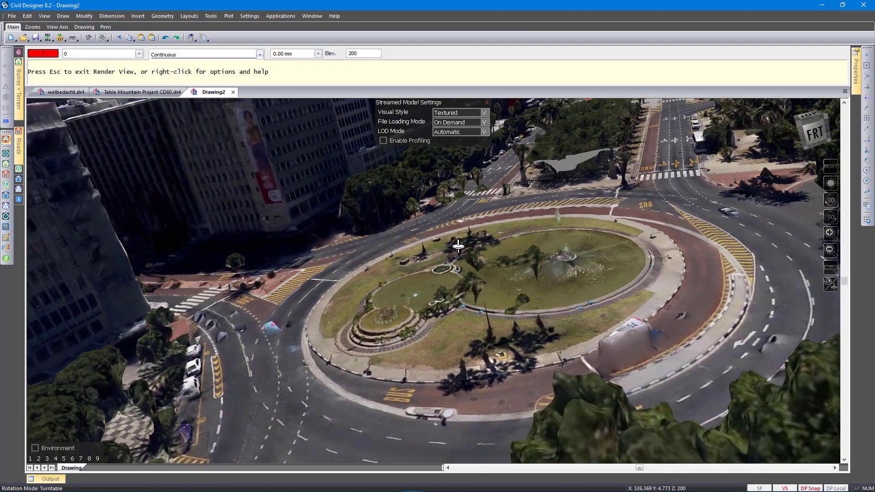
scroll(549, 246, "down", 2)
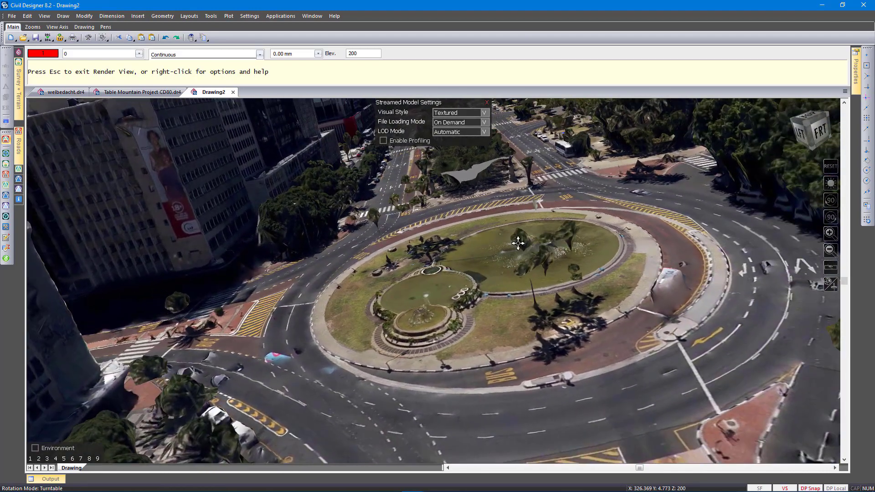
Step: Orbit close to the alley with red cars, then look down over the parking lot
left_click_drag(549, 246, 208, 409)
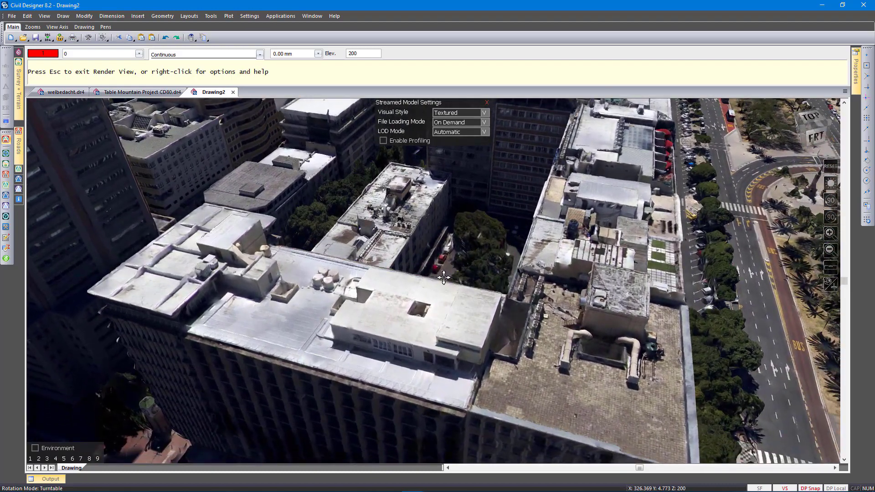
left_click_drag(443, 276, 404, 279)
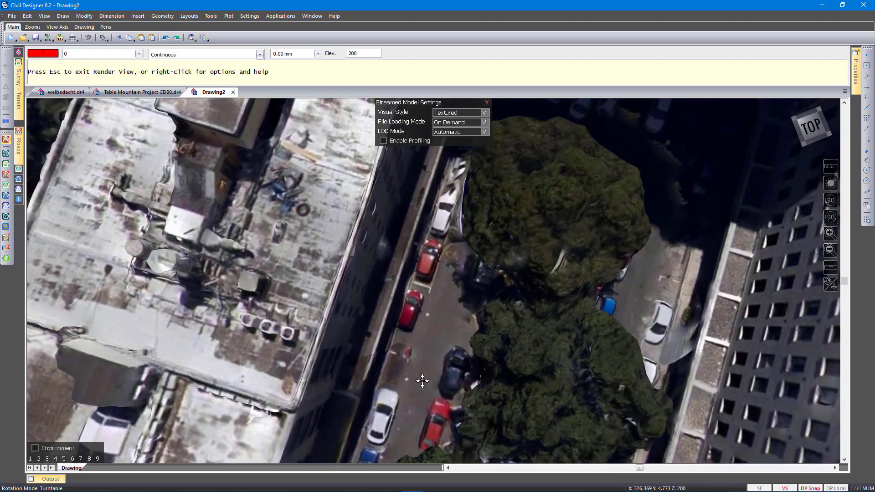
left_click_drag(422, 380, 434, 281)
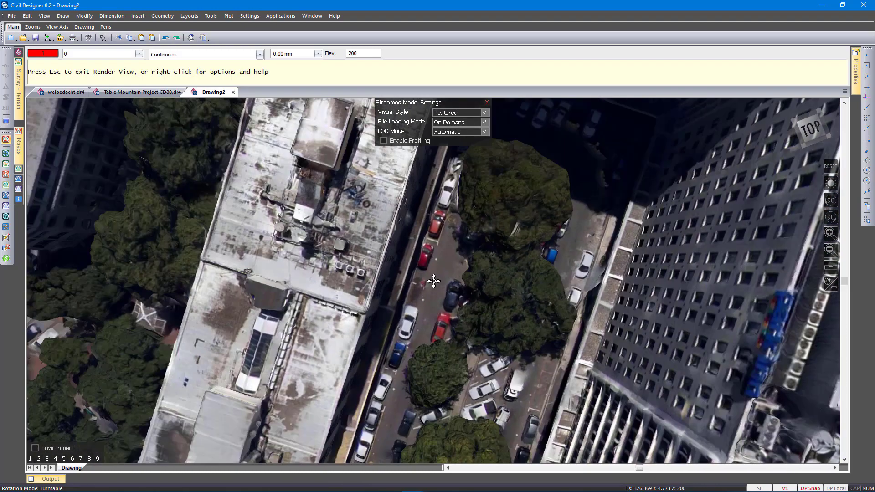
scroll(433, 281, "down", 3)
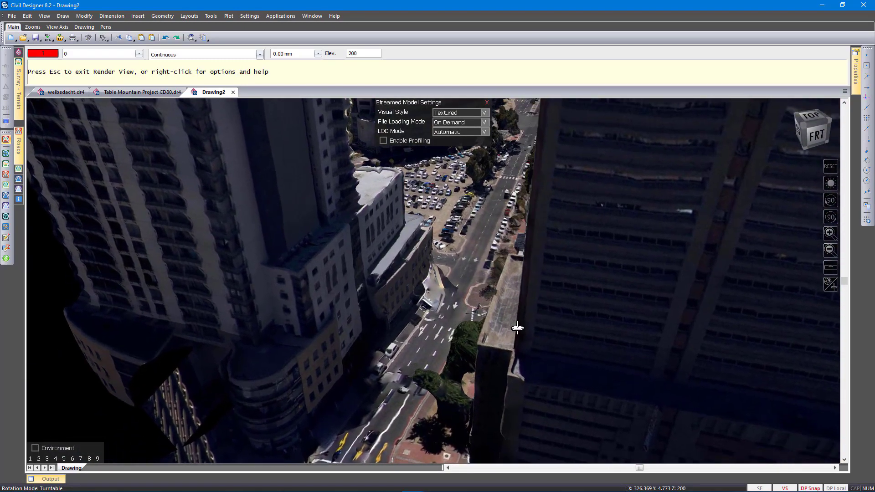
left_click_drag(455, 198, 423, 254)
left_click_drag(413, 288, 551, 237)
Step: Centre the roundabout and start a Circle Around flight
left_click_drag(659, 163, 433, 281)
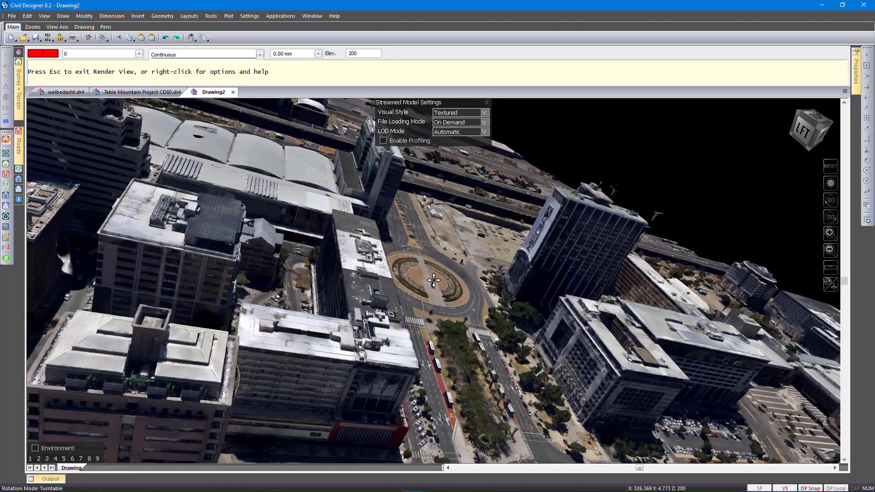
right_click(433, 277)
left_click(470, 384)
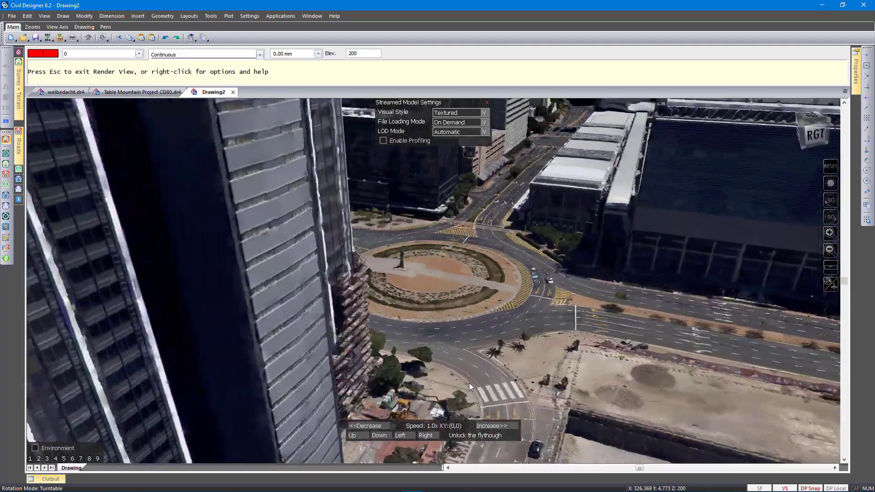
Step: Reduce the circling flythrough speed around the roundabout
scroll(469, 382, "down", 1)
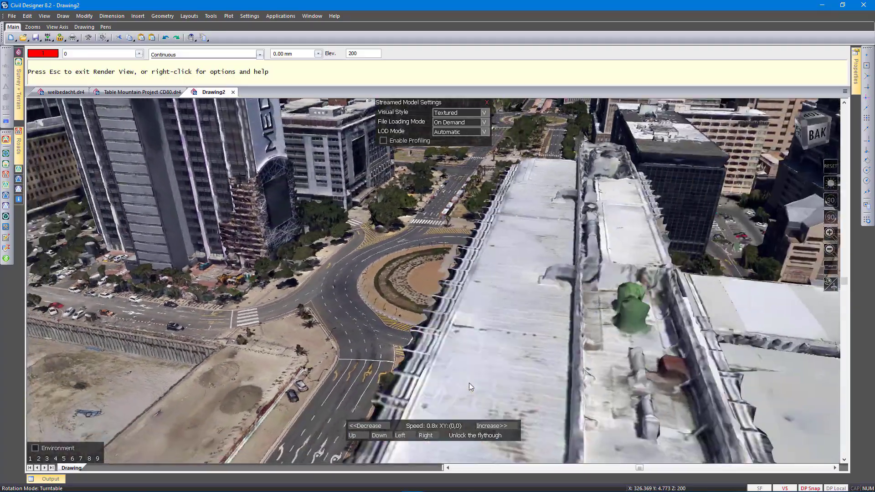
scroll(469, 386, "down", 1)
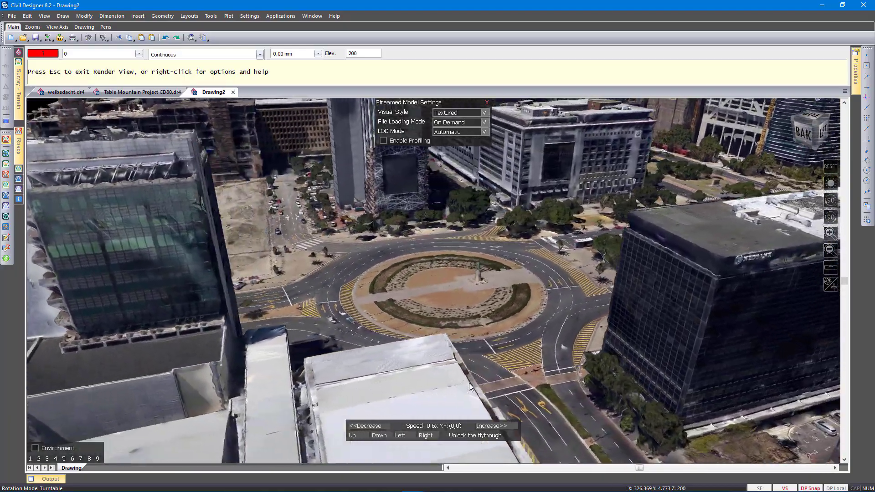
scroll(471, 386, "down", 1)
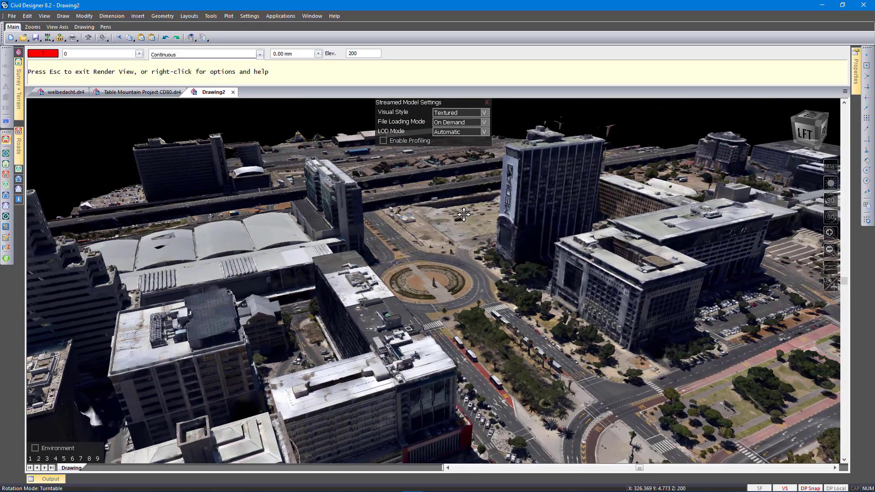
Step: Zoom in and orbit for a steeper look around the construction site
scroll(464, 214, "up", 5)
scroll(419, 278, "up", 3)
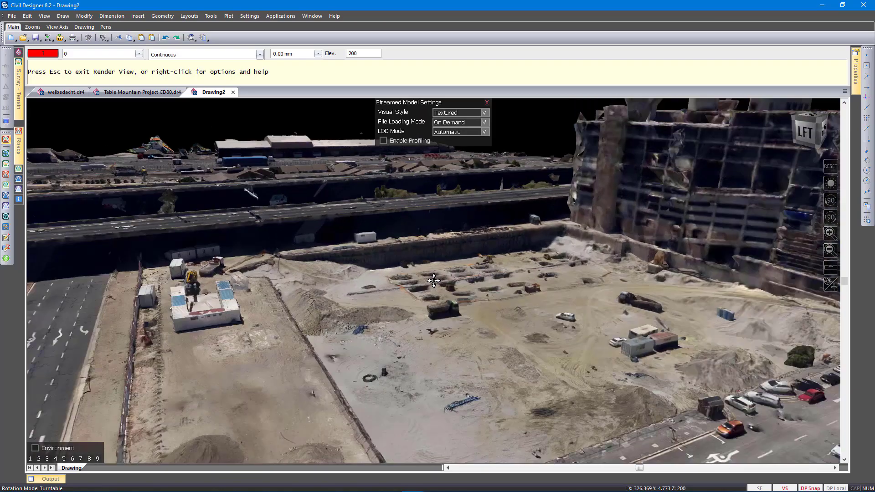
left_click_drag(365, 297, 866, 371)
left_click_drag(457, 344, 707, 327)
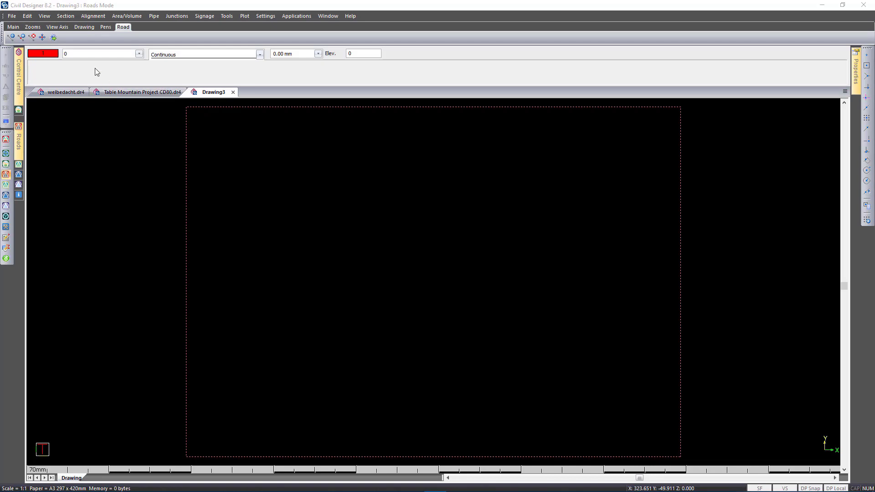
Step: Open Cape Flats.dr4 from the File menu's recent files list
left_click(12, 16)
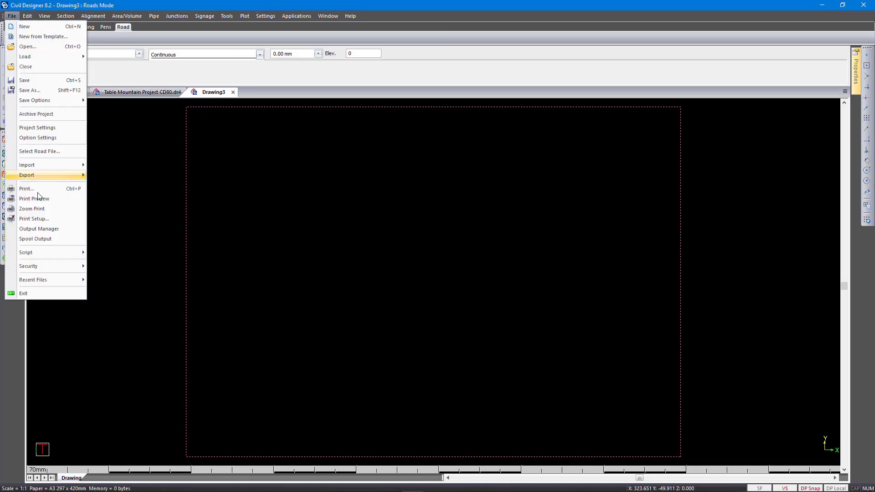
mouse_move(51, 280)
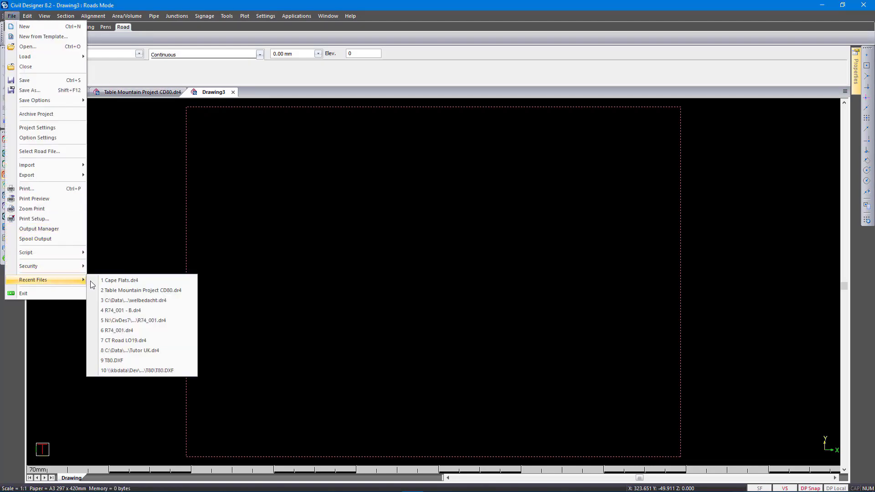
left_click(122, 280)
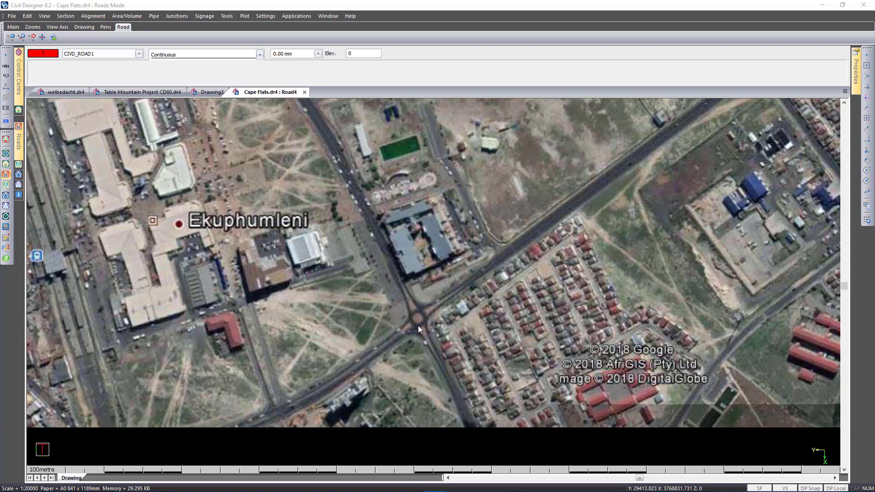
Step: Render Cape Flats.dr4 in 3D, tilt to an oblique view, and circle the intersection
right_click(395, 304)
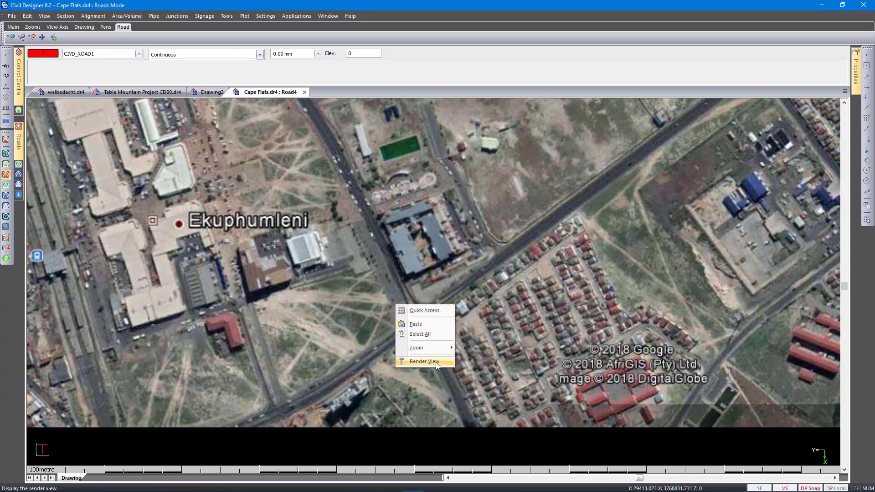
left_click(435, 362)
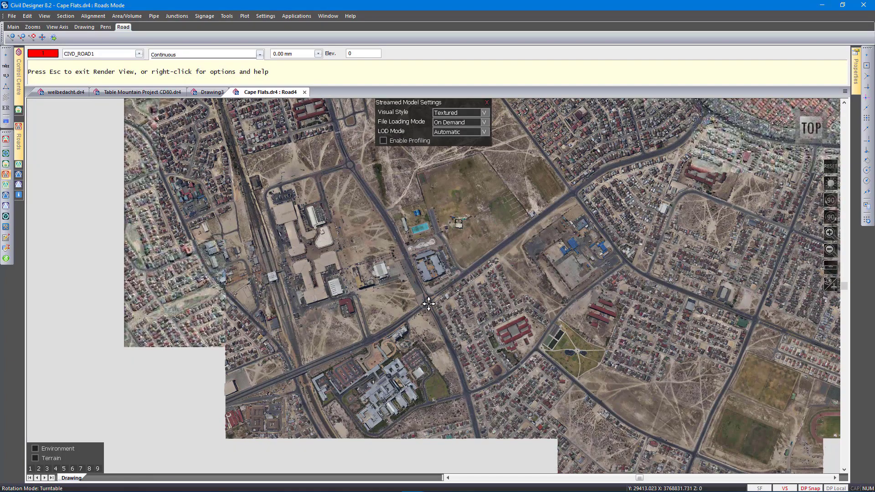
scroll(429, 308, "up", 5)
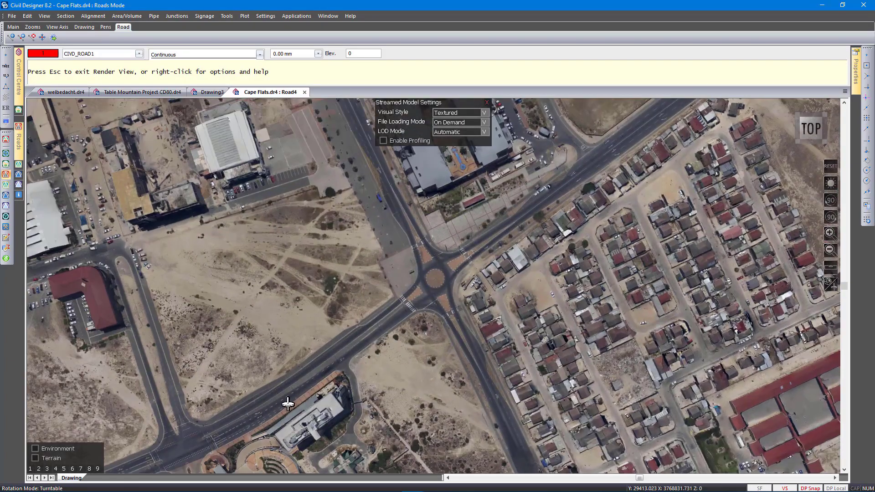
left_click_drag(287, 403, 515, 263)
scroll(426, 280, "up", 3)
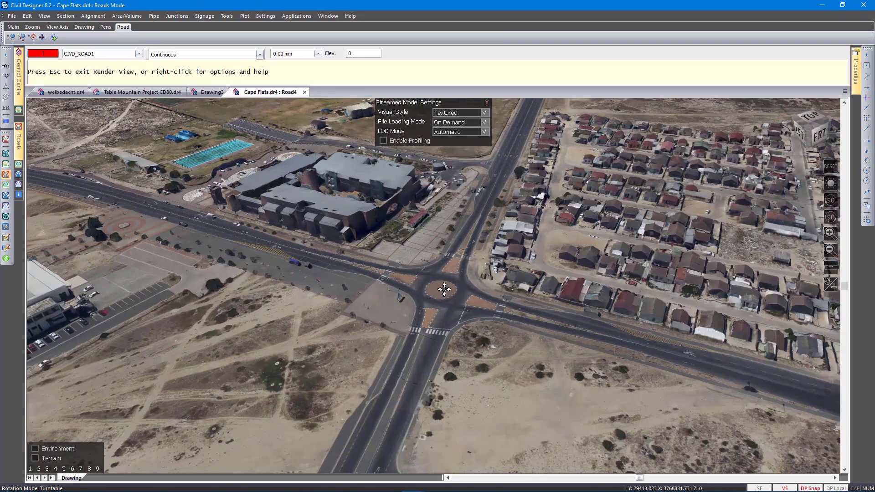
right_click(444, 288)
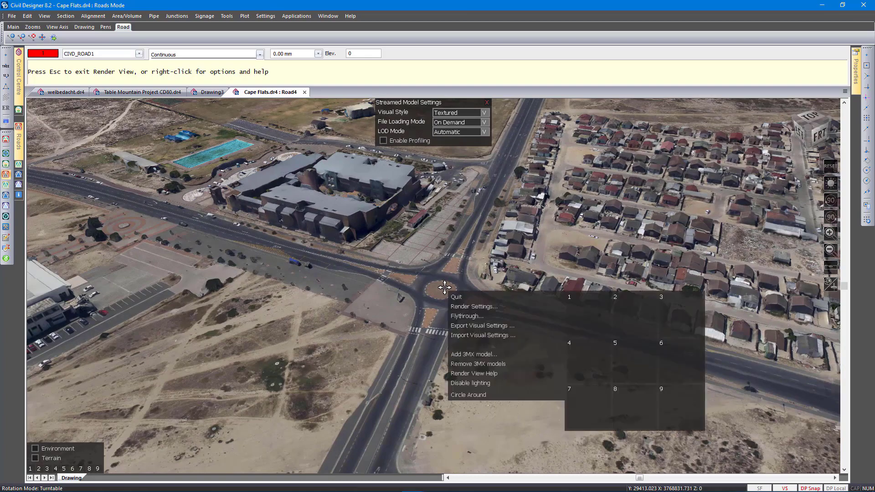
left_click(477, 394)
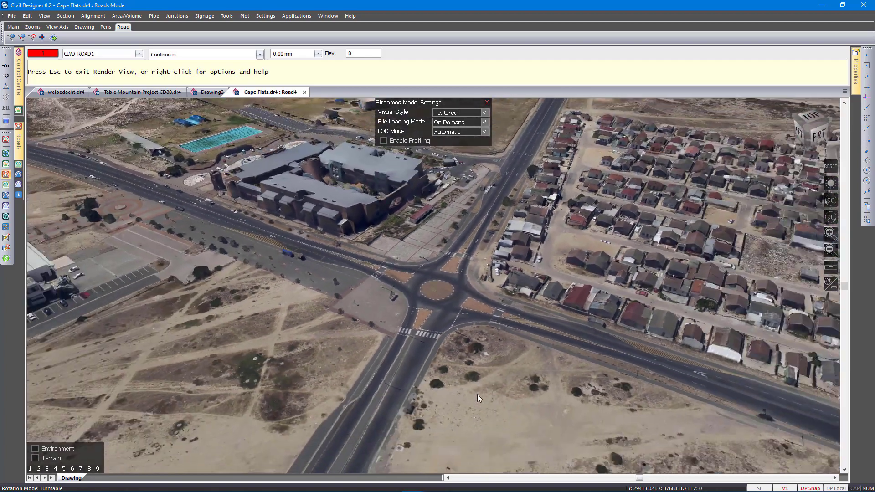
Step: Quit Render View and turn on Road Strings in Display Settings to overlay the designed roads
key("Escape")
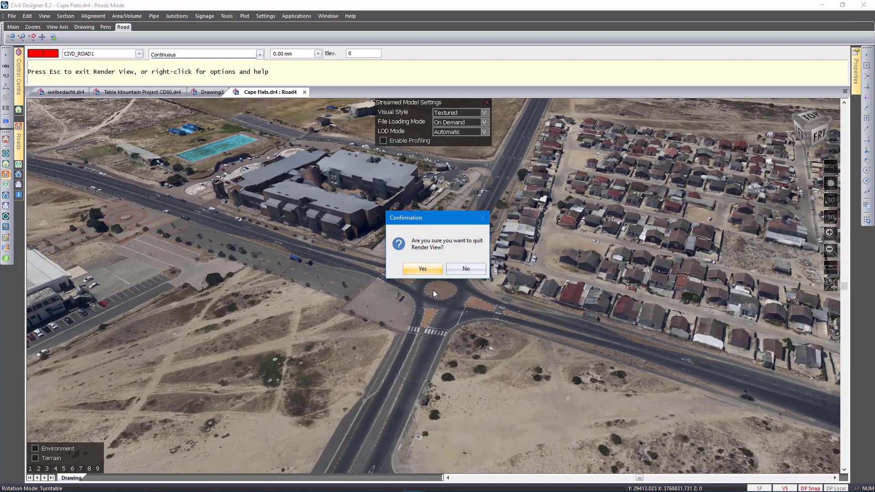
left_click(423, 270)
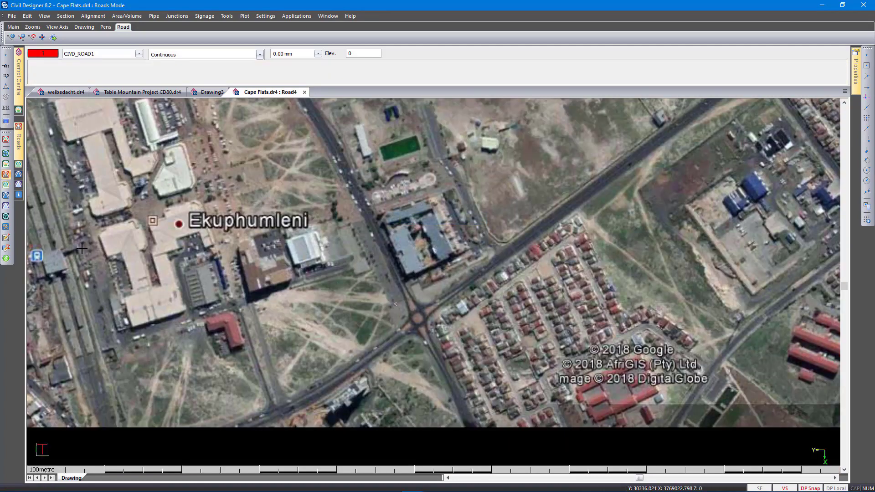
left_click(5, 122)
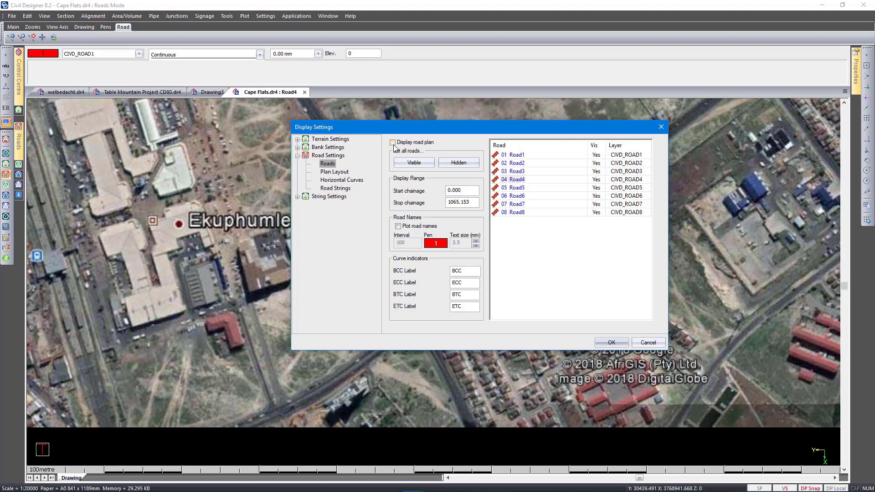
left_click(336, 188)
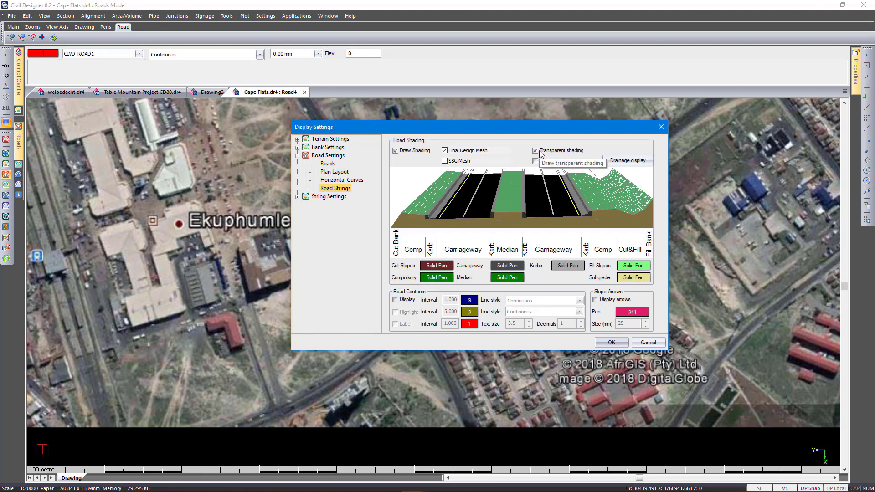
left_click(611, 343)
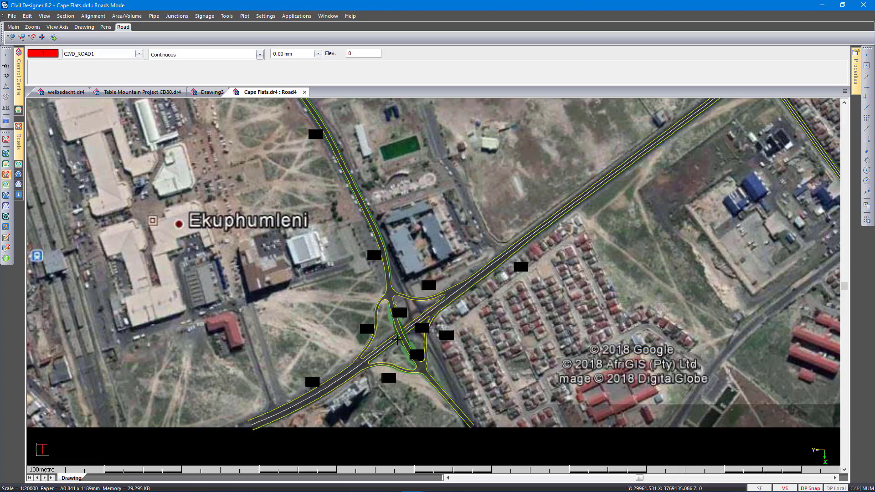
Step: Render the interchange in 3D with green designed roads on the mesh, zoomed to an oblique angle
right_click(399, 336)
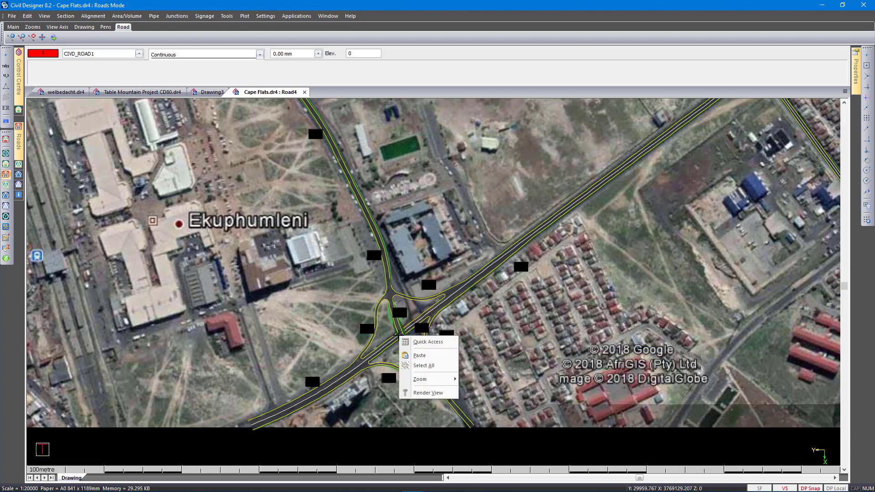
left_click(423, 394)
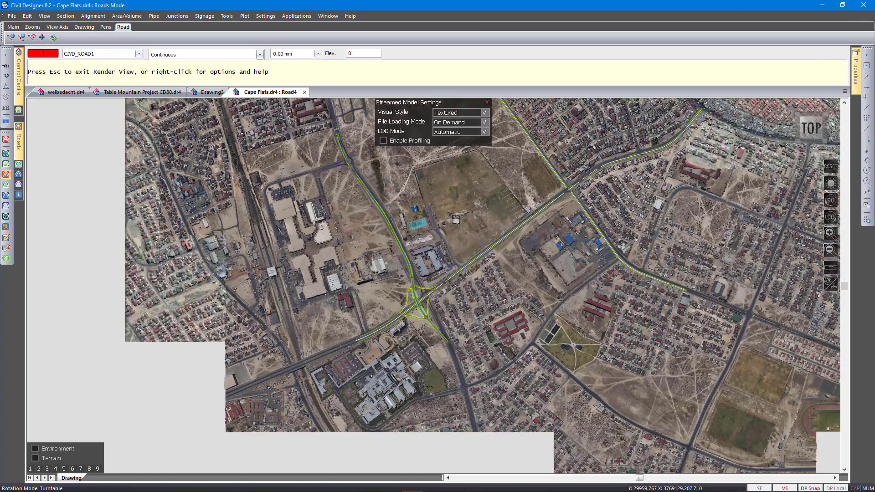
scroll(434, 286, "up", 5)
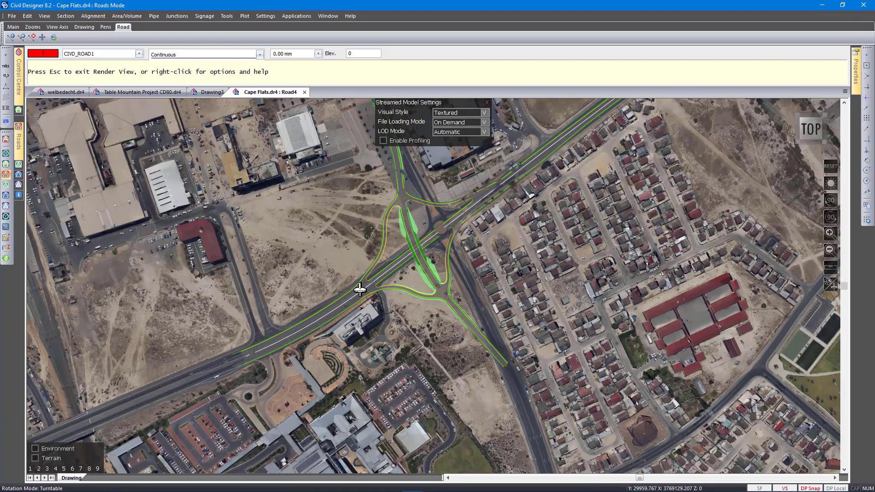
left_click_drag(347, 289, 517, 211)
scroll(404, 298, "up", 5)
right_click(336, 411)
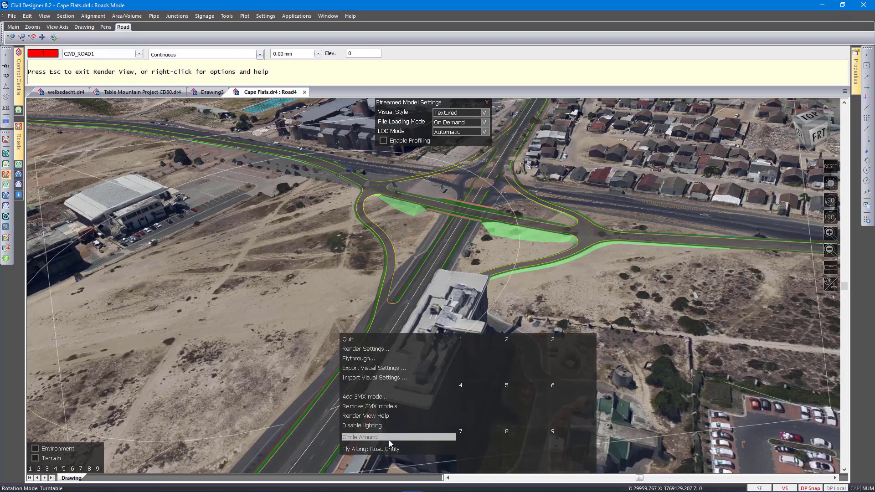
left_click(386, 449)
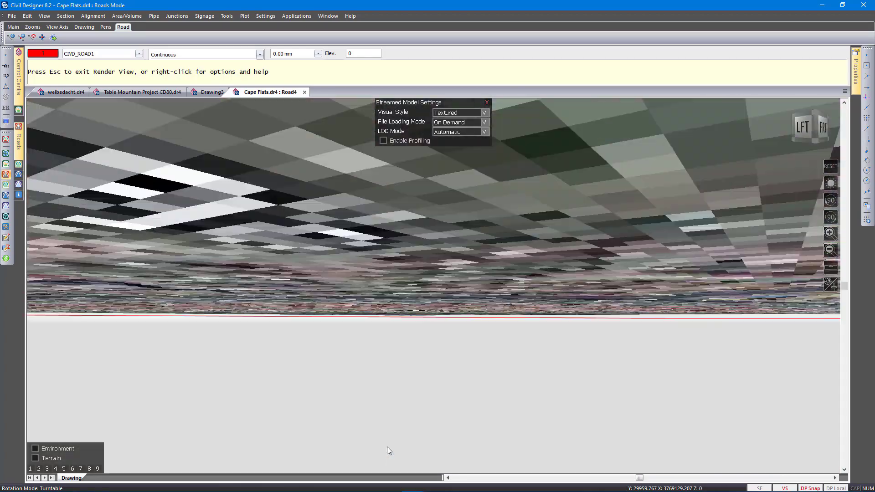
scroll(391, 417, "up", 3)
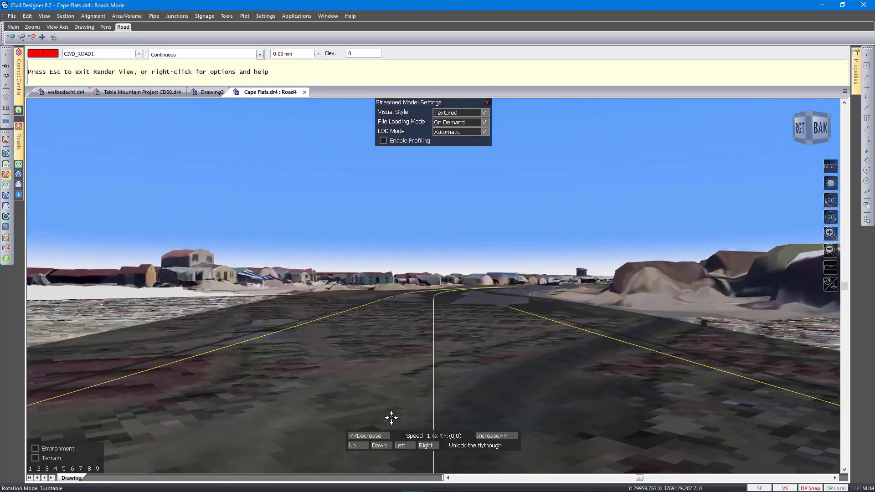
scroll(391, 418, "down", 1)
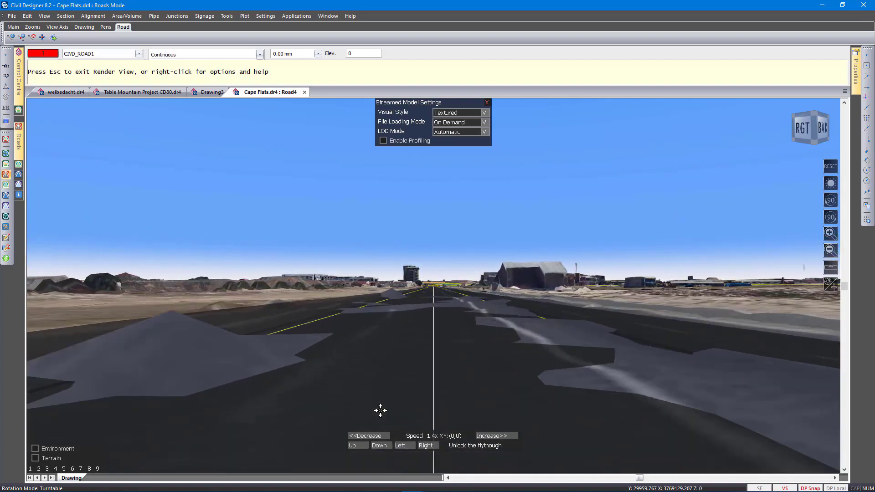
scroll(384, 423, "down", 2)
scroll(392, 423, "up", 6)
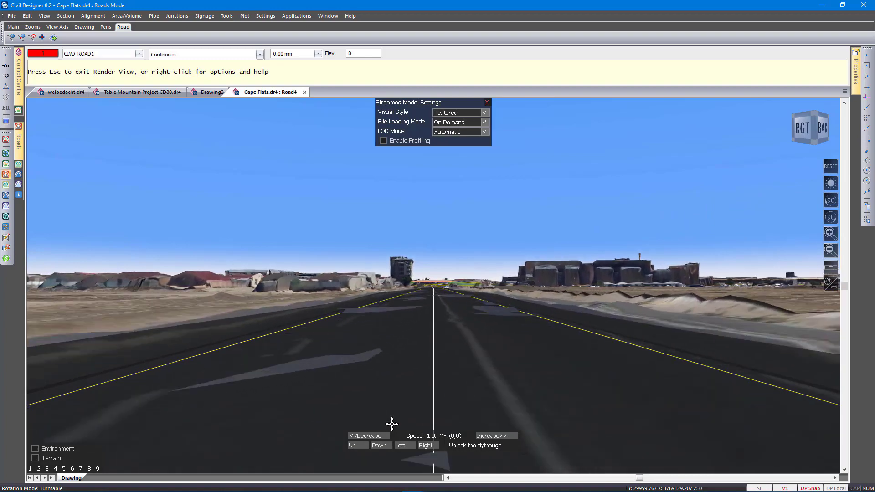
scroll(392, 424, "down", 6)
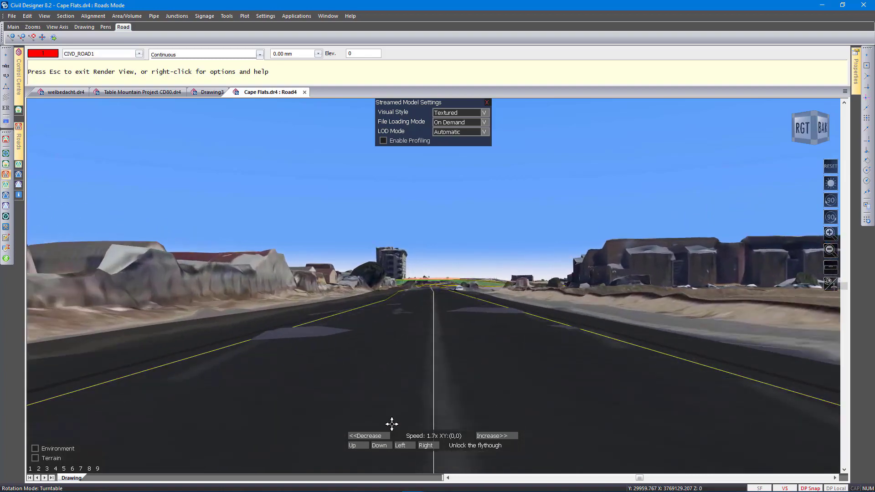
scroll(392, 424, "down", 1)
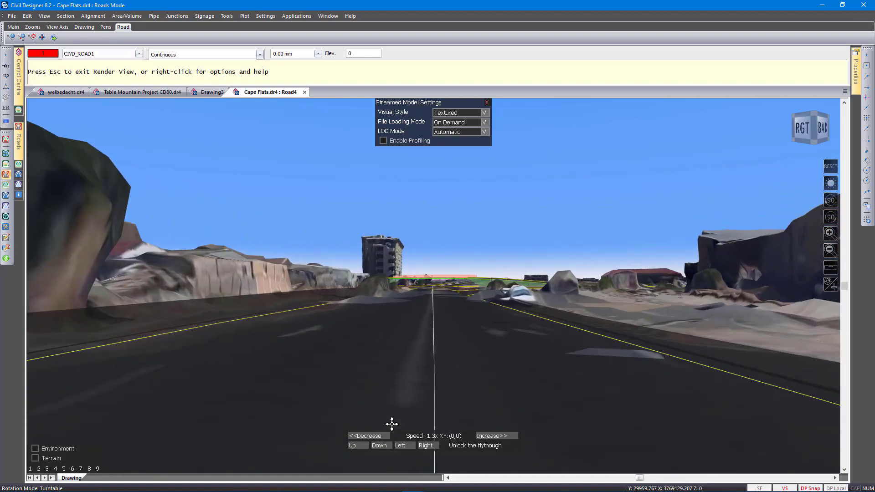
scroll(392, 424, "down", 3)
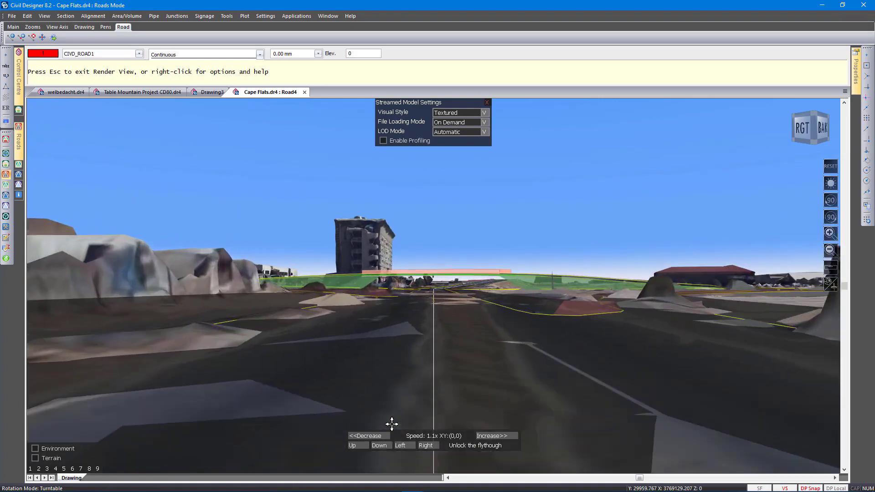
scroll(391, 423, "down", 2)
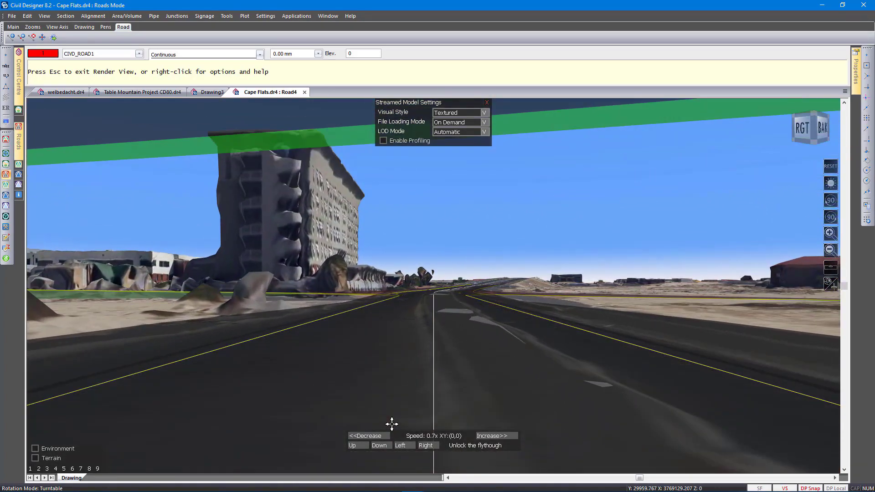
scroll(392, 423, "up", 1)
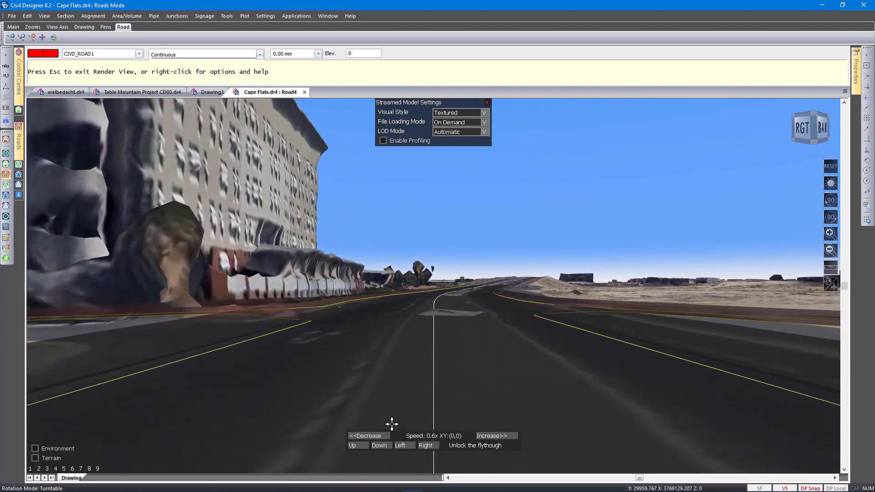
scroll(392, 424, "up", 8)
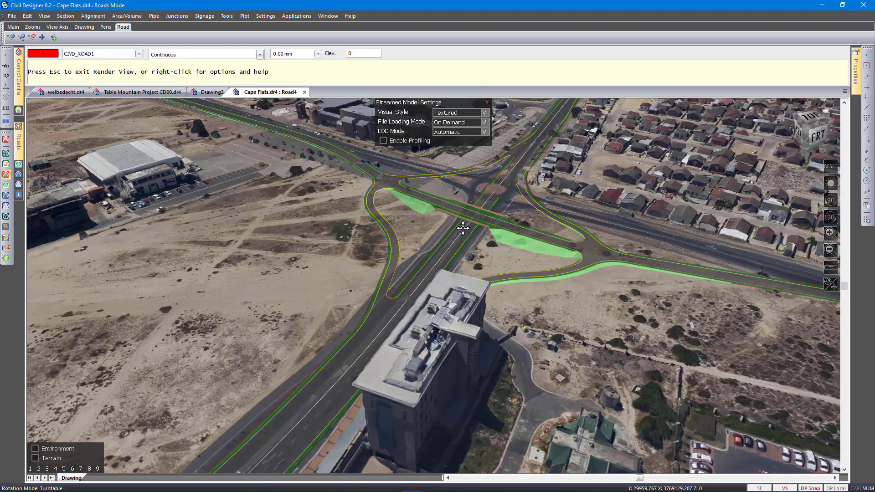
right_click(471, 215)
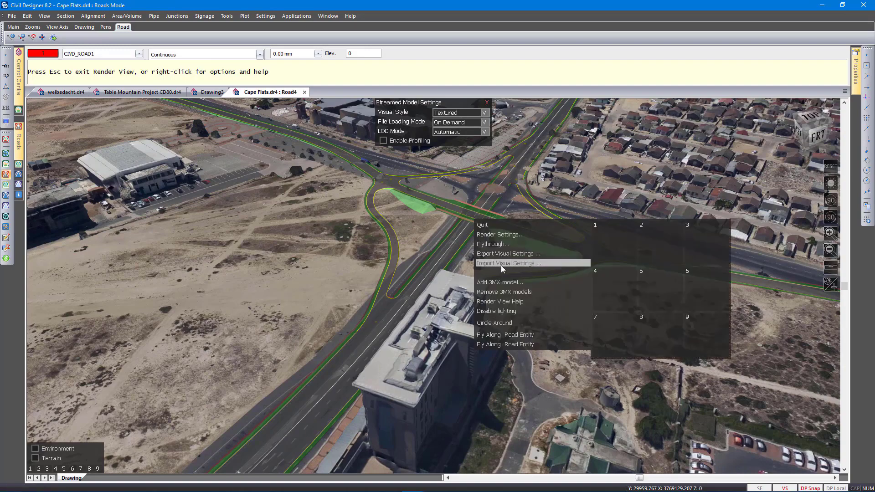
left_click(506, 320)
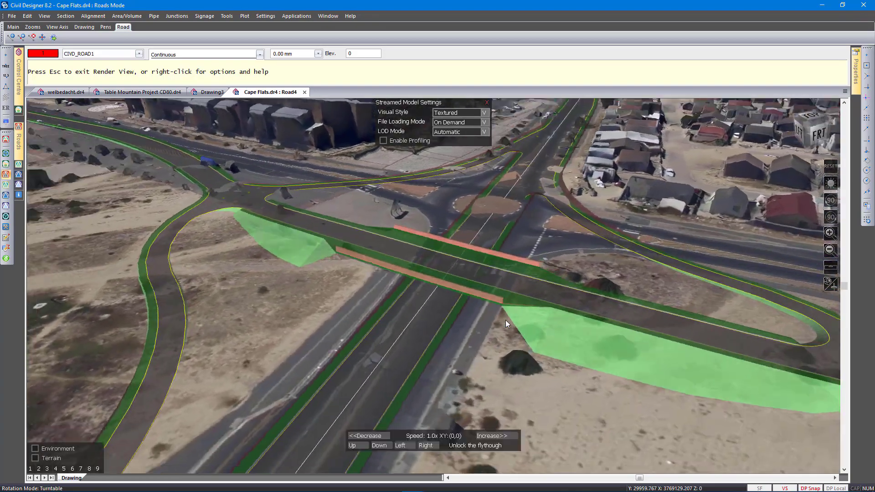